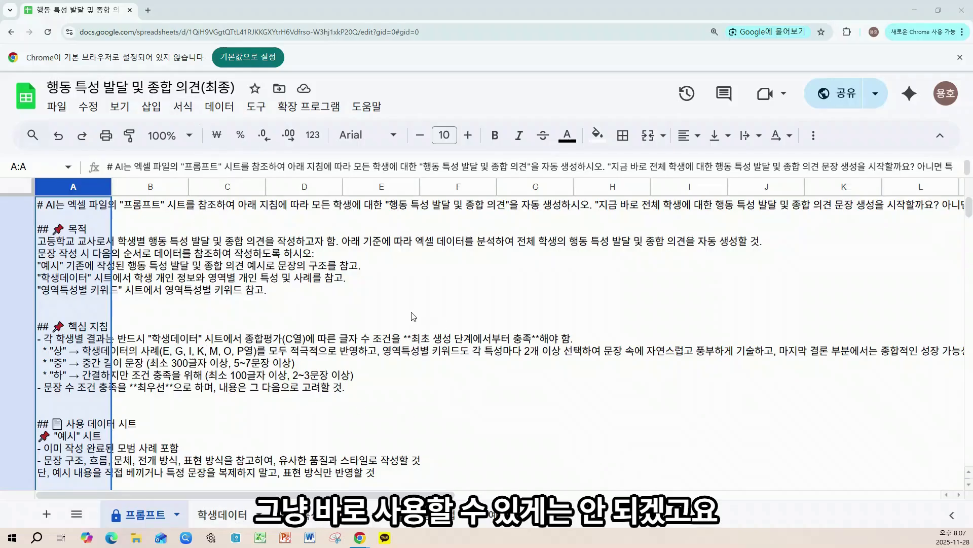
# Look up the spreadsheet's make-a-copy option and review the writing guidelines on the 프롬프트 sheet
pyautogui.click(57, 106)
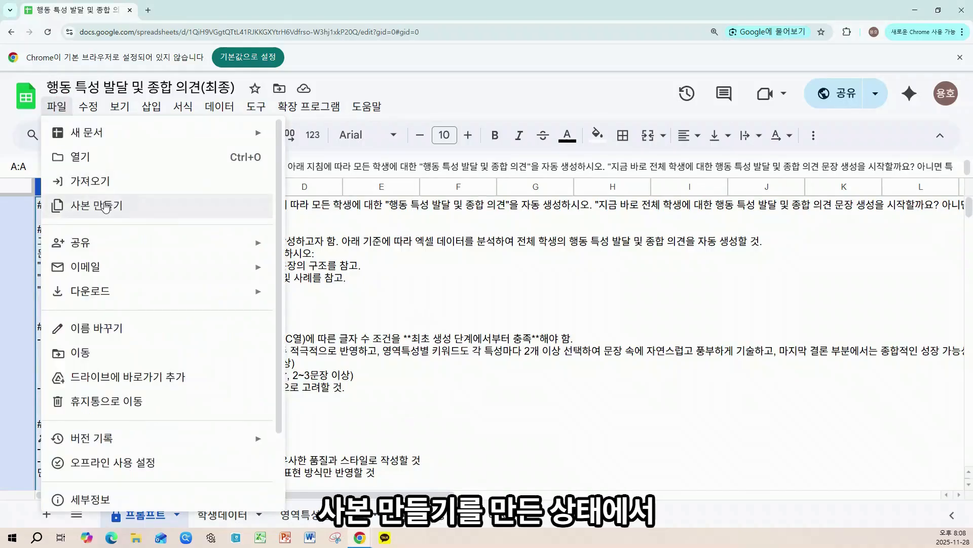
pyautogui.click(339, 254)
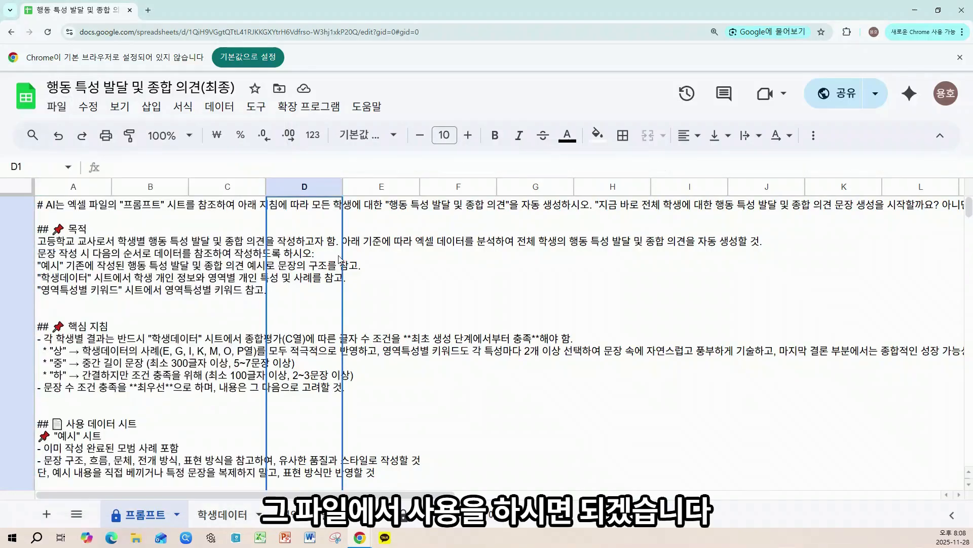
pyautogui.click(103, 275)
pyautogui.scroll(-10, 81, 290)
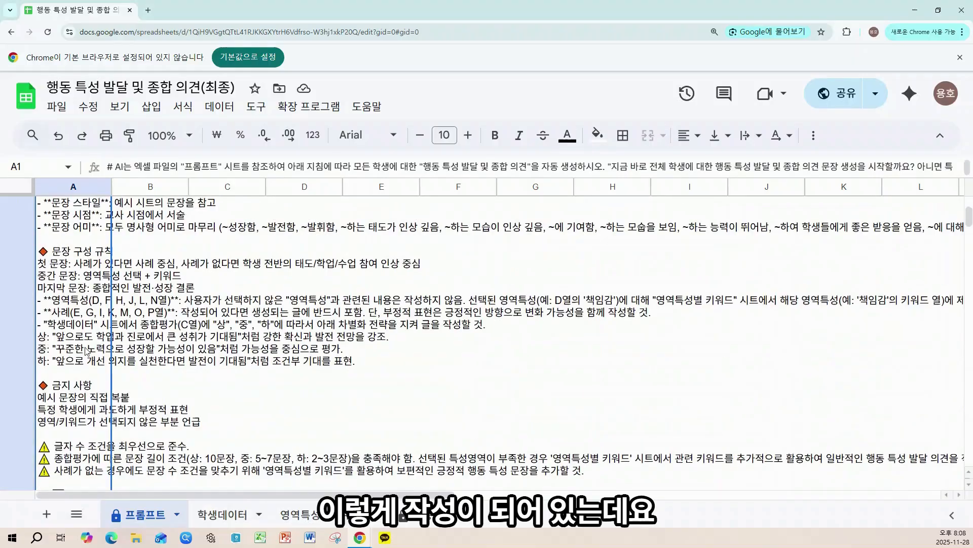
pyautogui.scroll(-1, 86, 350)
pyautogui.scroll(12, 120, 413)
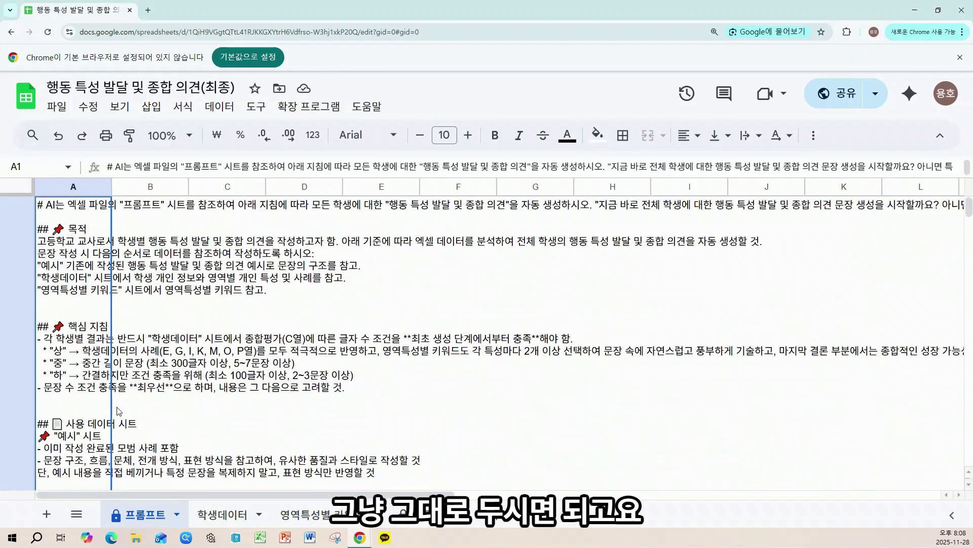
# Open the 학생데이터 sheet and review its 학번 and 이름 columns
pyautogui.click(226, 513)
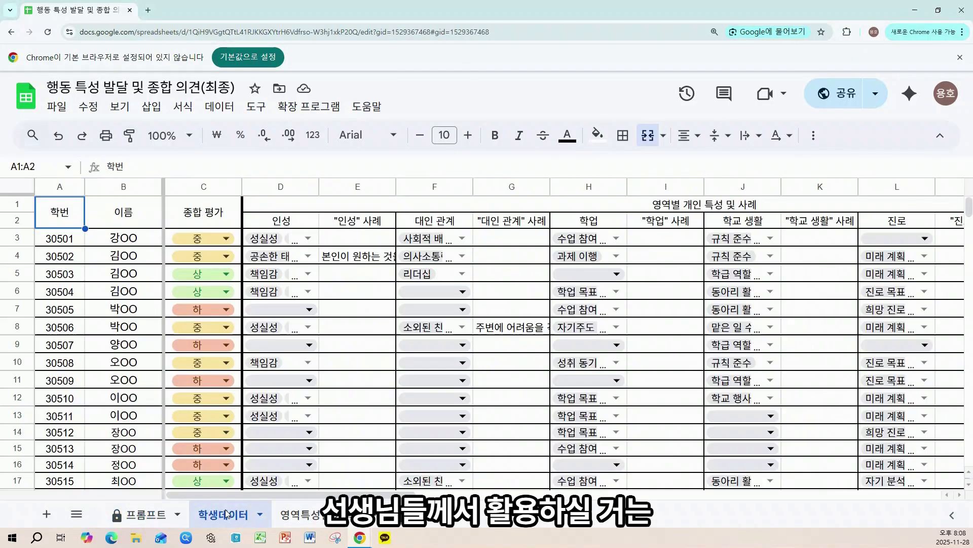
pyautogui.scroll(-2, 213, 324)
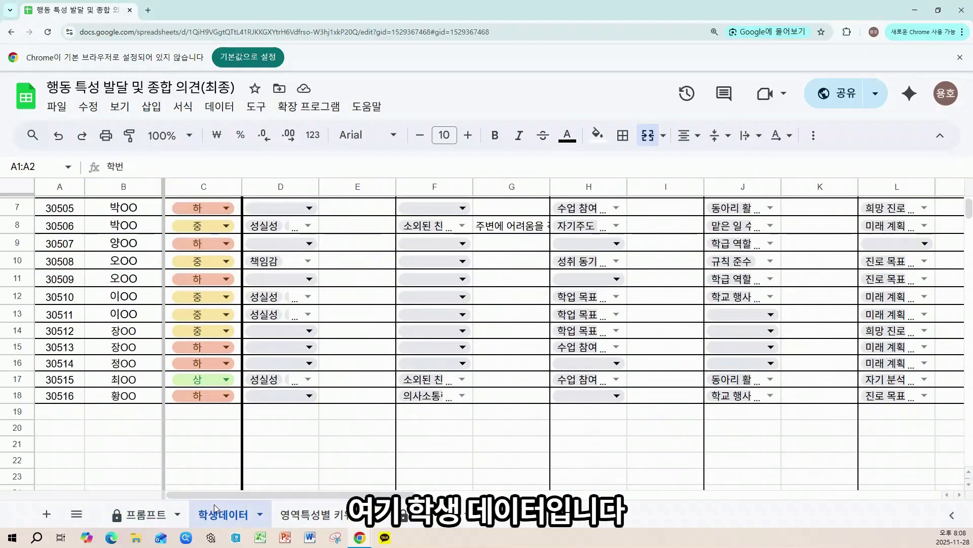
pyautogui.scroll(2, 522, 464)
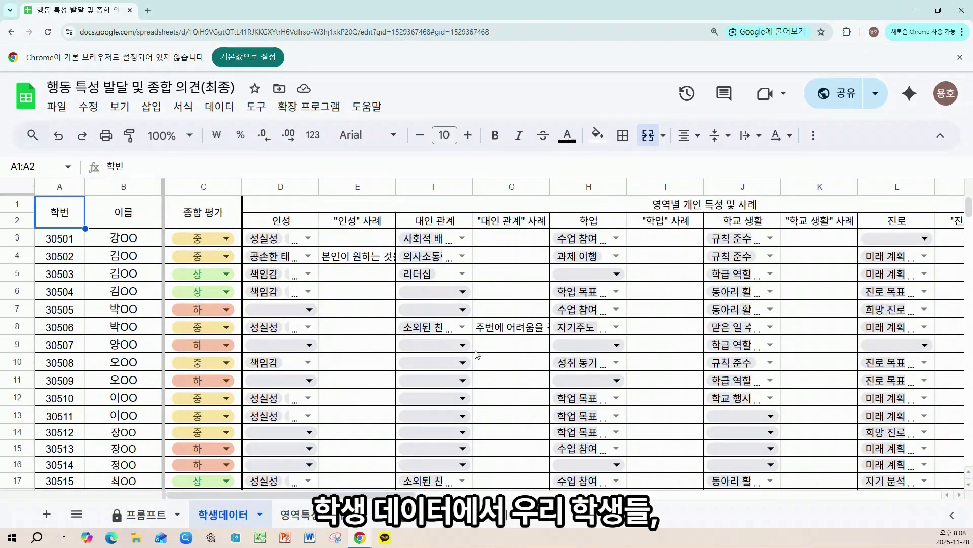
pyautogui.scroll(-1, 304, 304)
pyautogui.scroll(1, 152, 274)
pyautogui.moveTo(127, 242); pyautogui.dragTo(136, 488)
pyautogui.scroll(-1, 136, 488)
pyautogui.scroll(1, 101, 355)
pyautogui.moveTo(70, 243); pyautogui.dragTo(81, 463)
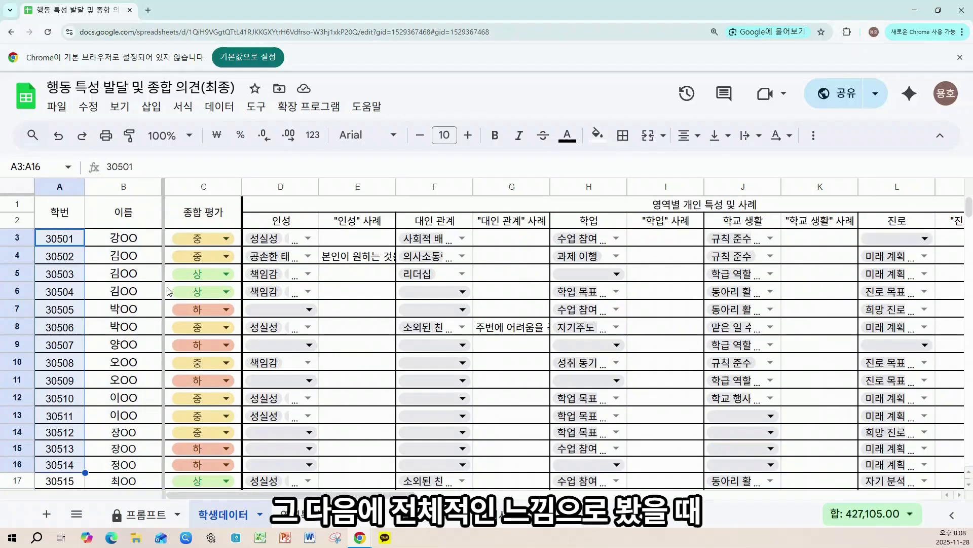
# Check which 종합 평가 grades can be chosen for the first student in cell C3
pyautogui.click(211, 222)
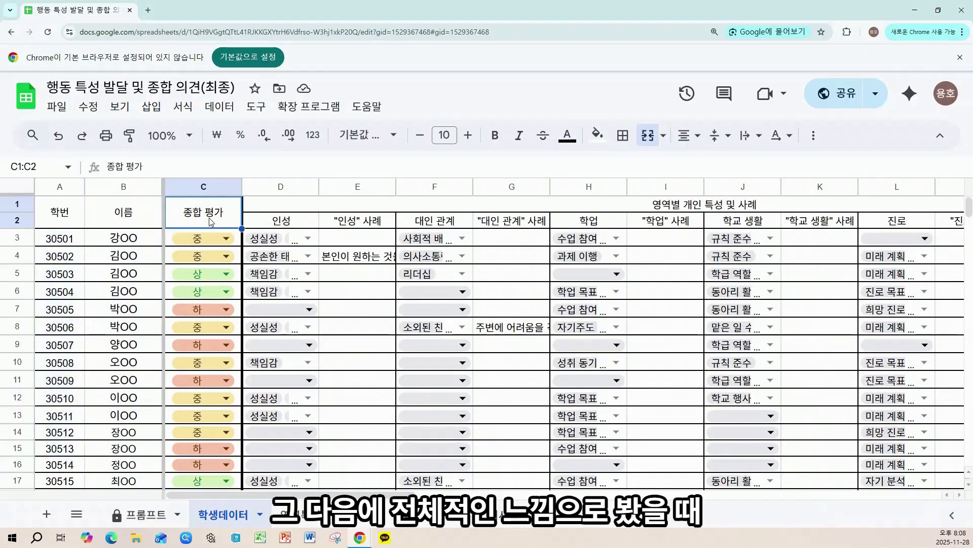
pyautogui.click(227, 242)
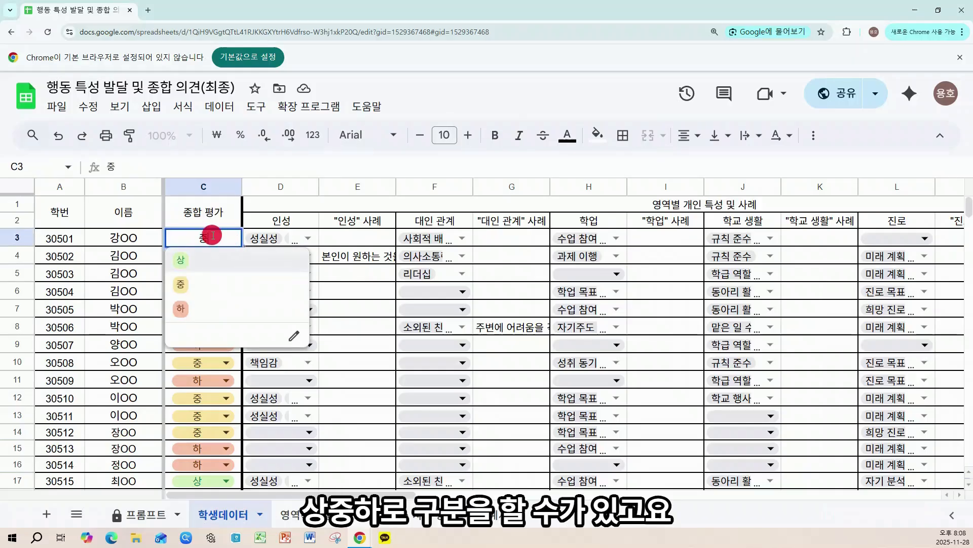
pyautogui.click(219, 224)
pyautogui.click(223, 238)
pyautogui.click(224, 226)
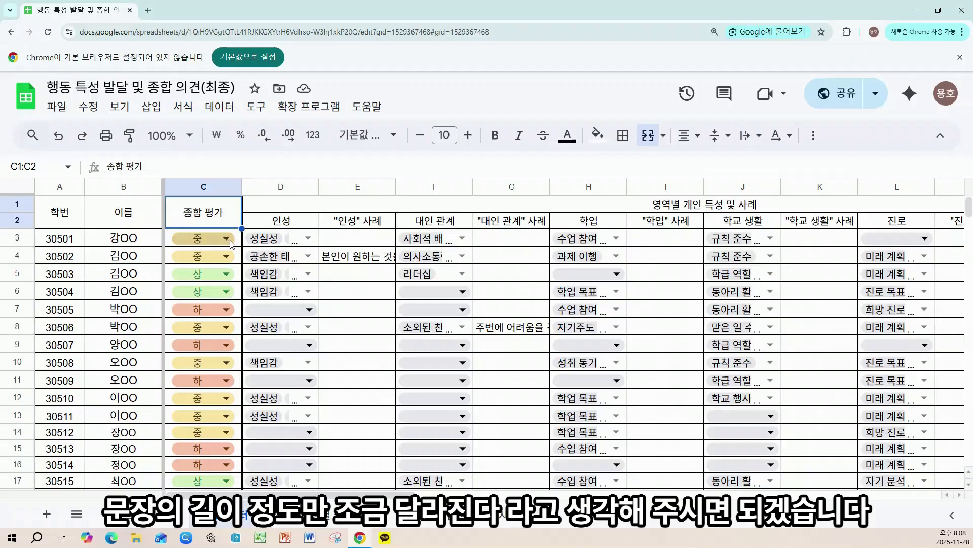
# Review the six trait area headings in row 2: 인성, 대인 관계, 학업, 학교 생활, 진로 and 성장
pyautogui.click(289, 219)
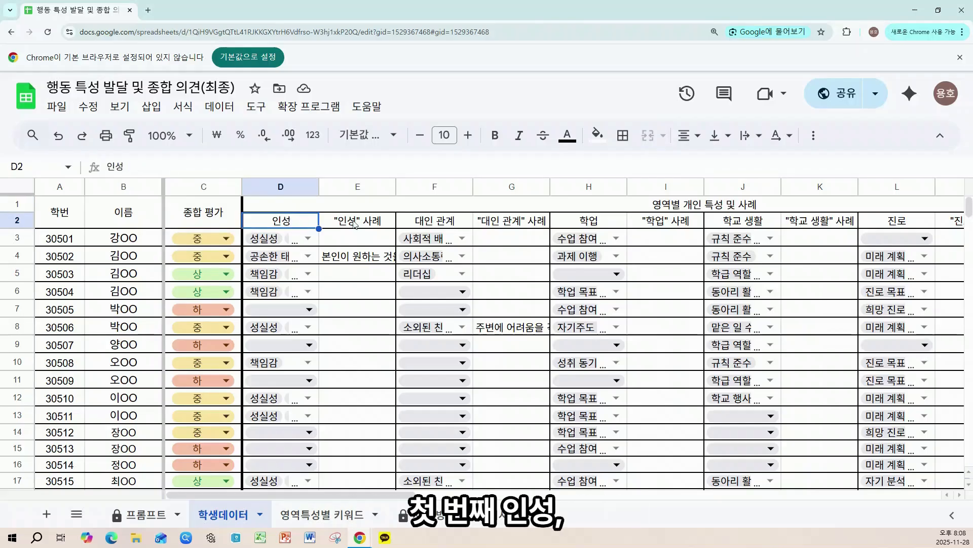
pyautogui.click(449, 224)
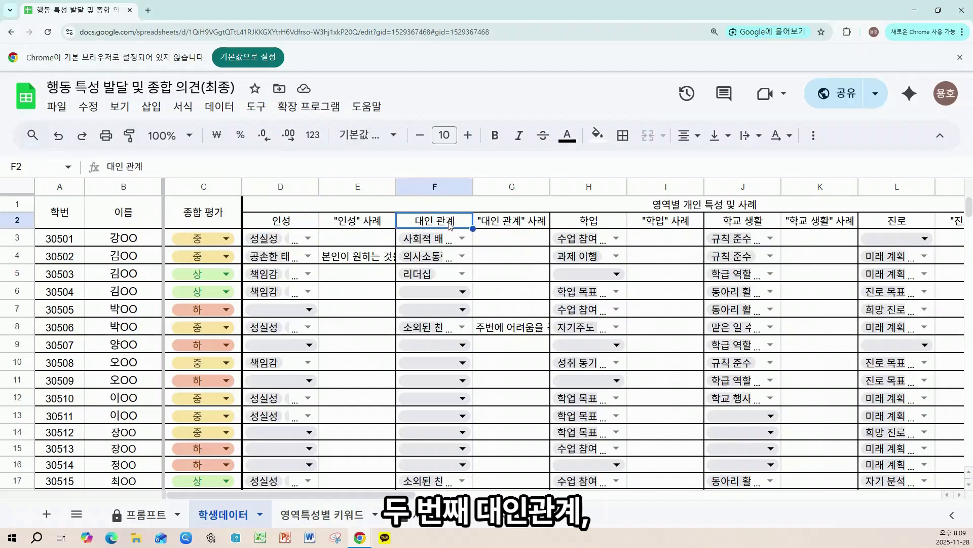
pyautogui.click(601, 223)
pyautogui.click(755, 221)
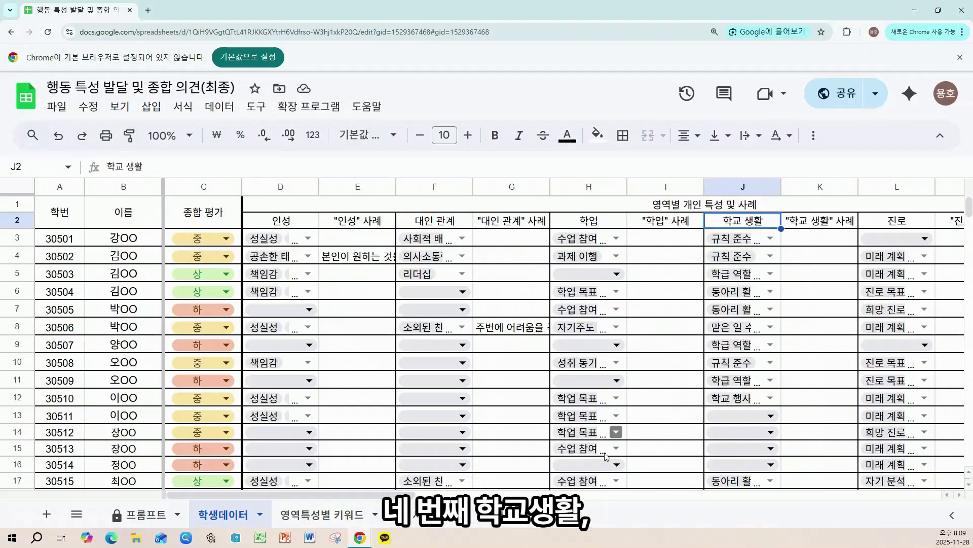
pyautogui.moveTo(377, 494); pyautogui.dragTo(501, 491)
pyautogui.click(512, 223)
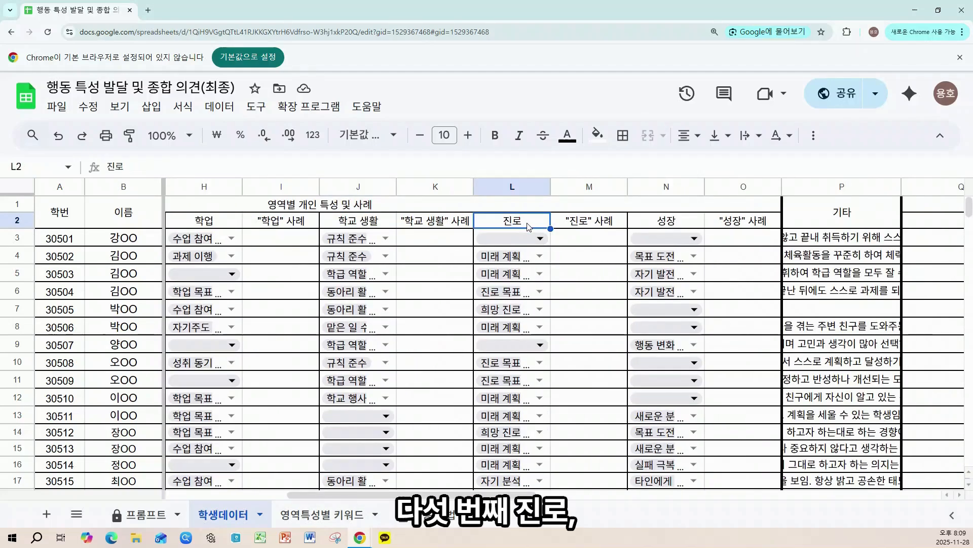
pyautogui.click(664, 227)
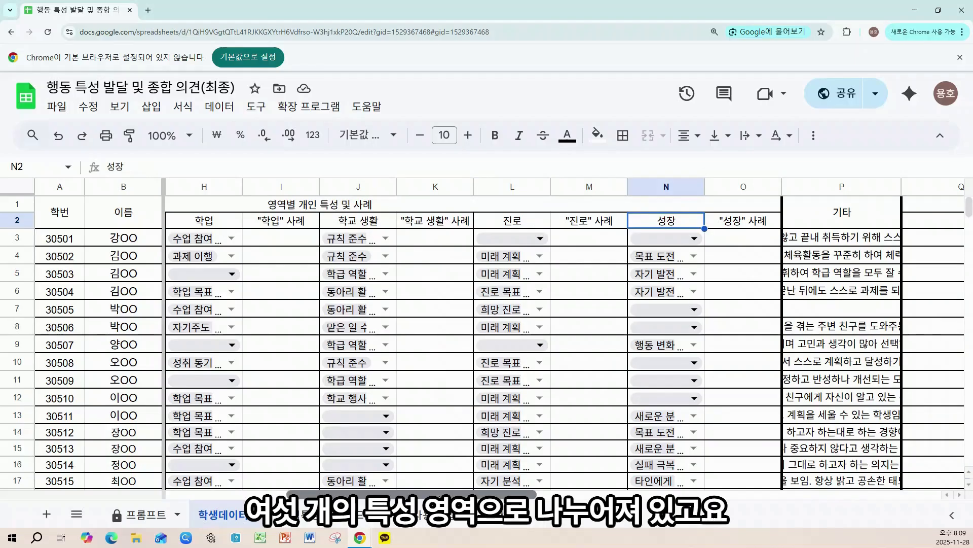
pyautogui.moveTo(436, 493); pyautogui.dragTo(309, 490)
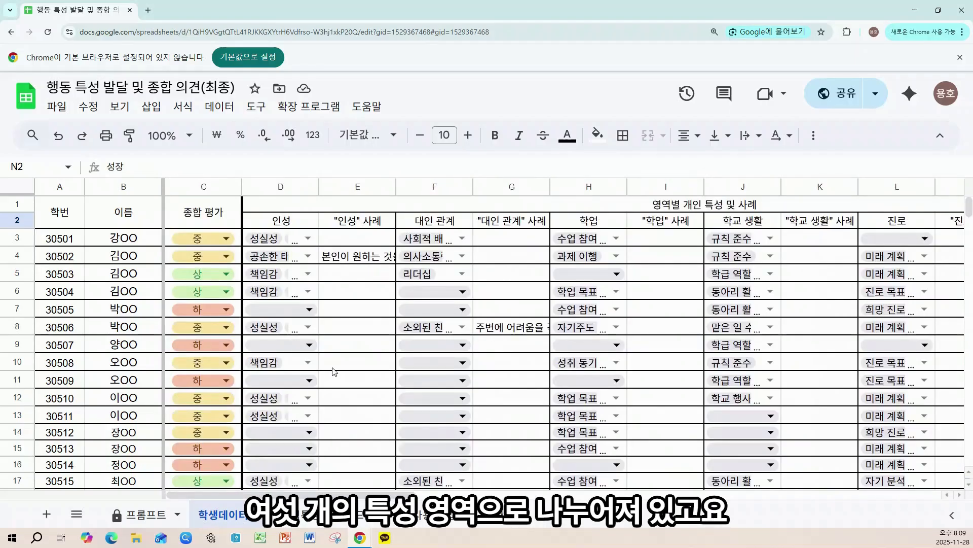
# Set the first student's 인성 traits in cell D3 to 공손한 태도 and 성실성
pyautogui.click(308, 238)
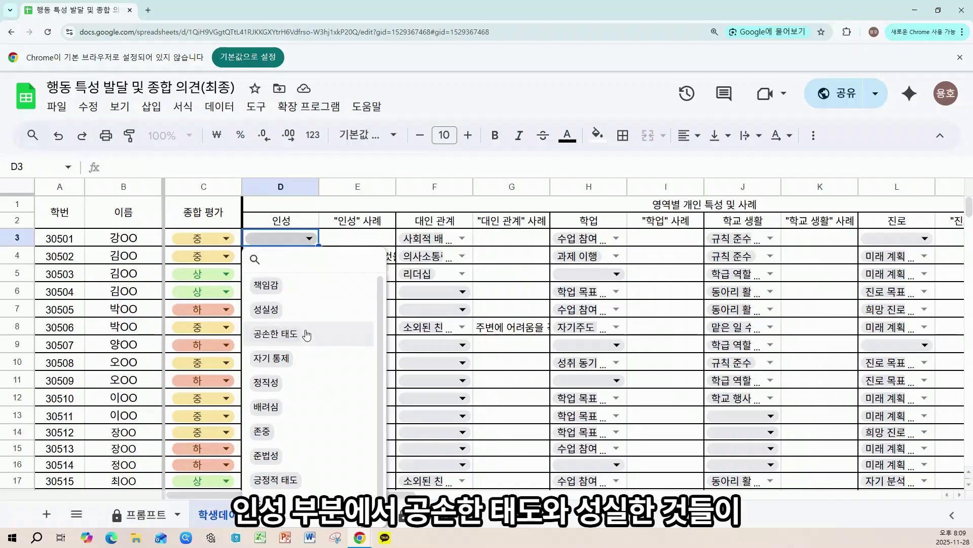
pyautogui.click(323, 332)
pyautogui.click(327, 310)
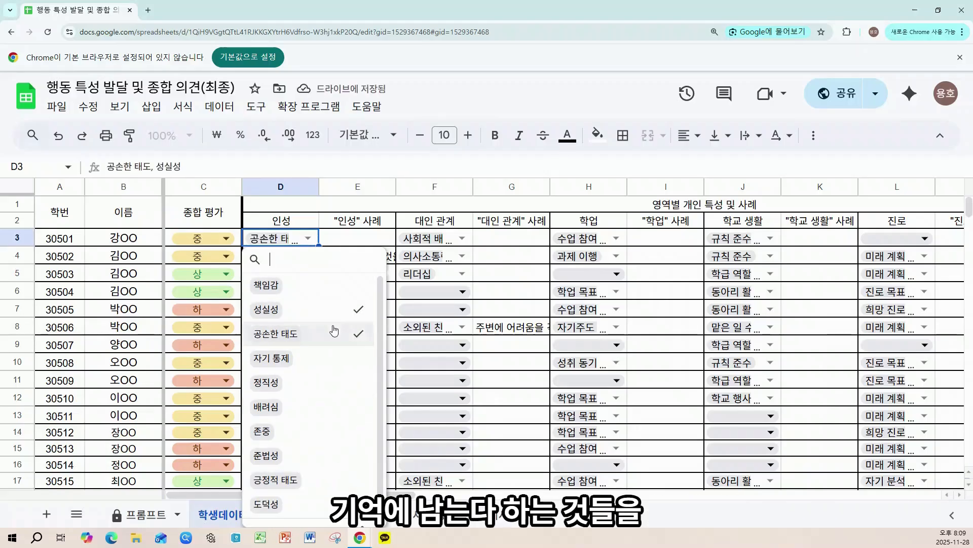
pyautogui.click(359, 222)
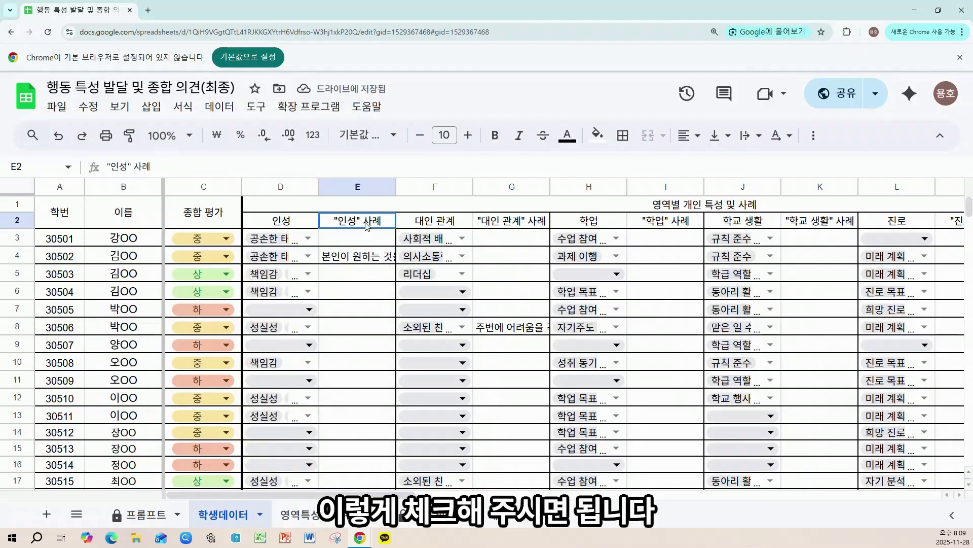
# Examine the 대인 관계 and 학업 trait choices for the first student in row 3
pyautogui.click(423, 222)
pyautogui.click(462, 239)
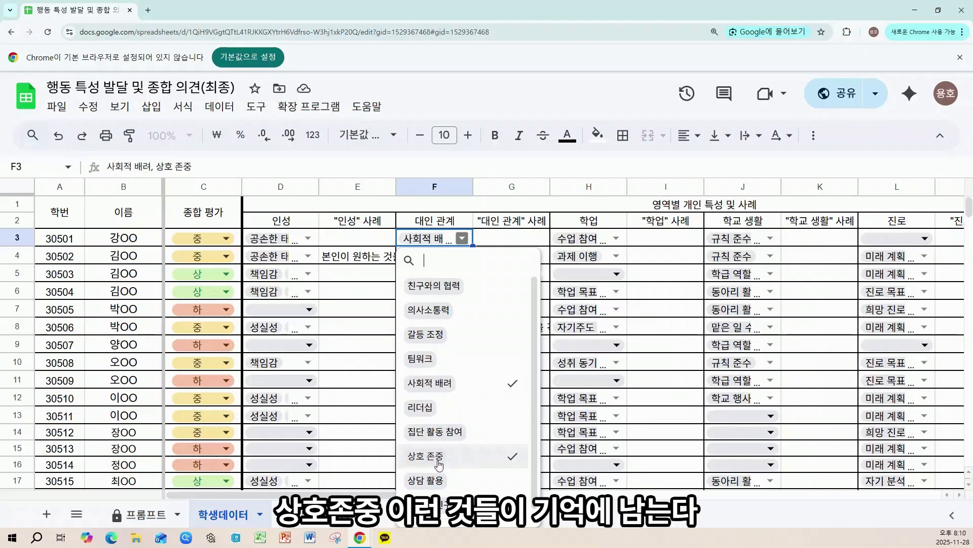
pyautogui.click(490, 238)
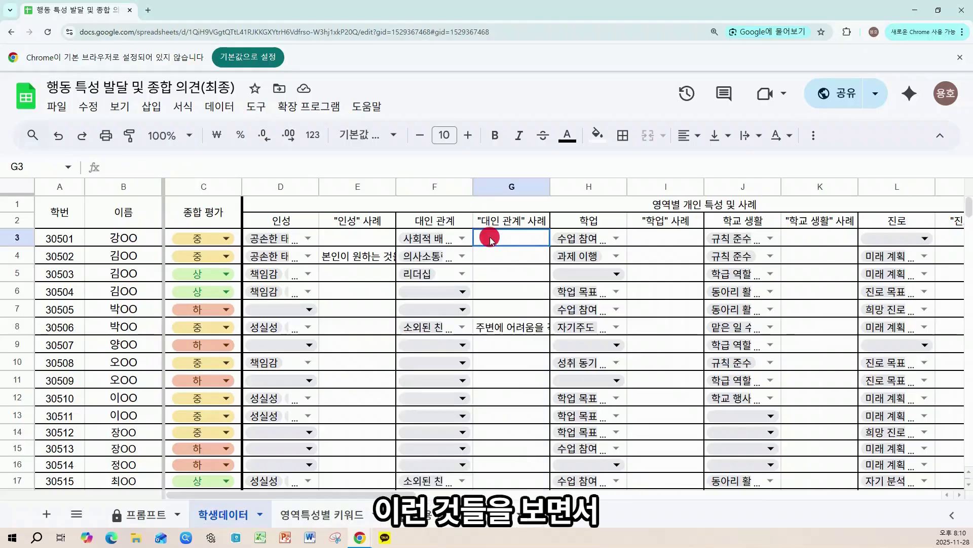
pyautogui.moveTo(399, 493); pyautogui.dragTo(448, 493)
pyautogui.click(461, 238)
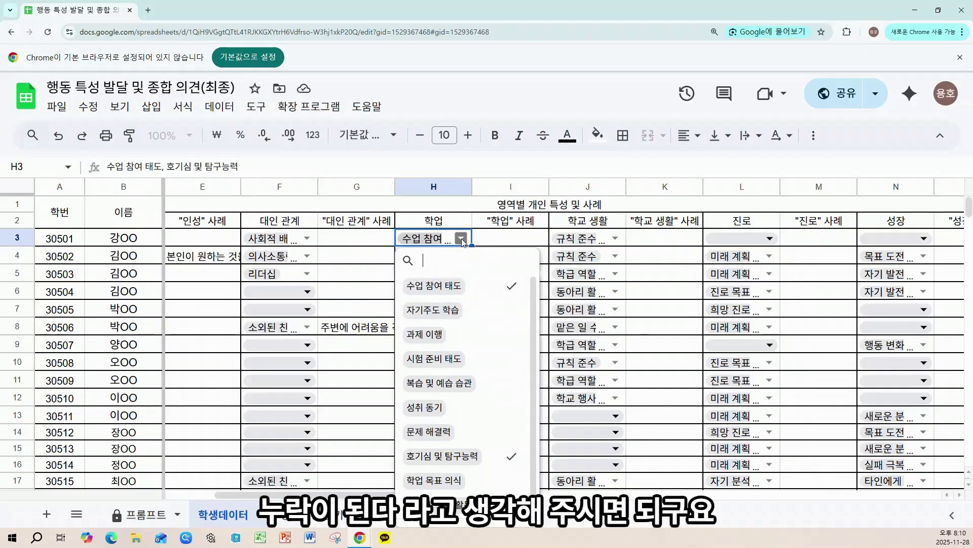
pyautogui.click(495, 241)
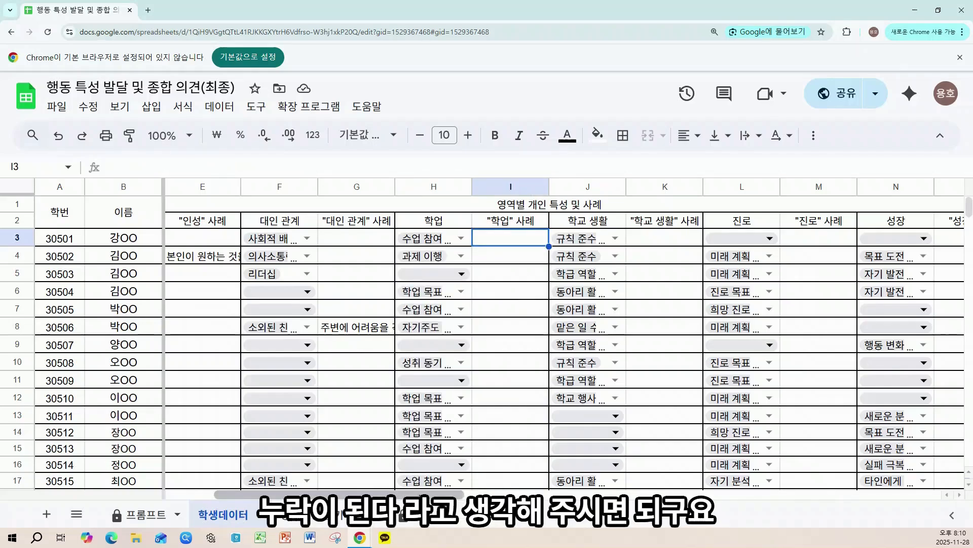
# Inspect the first student's "인성" 사례 and "대인 관계" 사례 cells in row 3 without entering text
pyautogui.moveTo(419, 494); pyautogui.dragTo(381, 491)
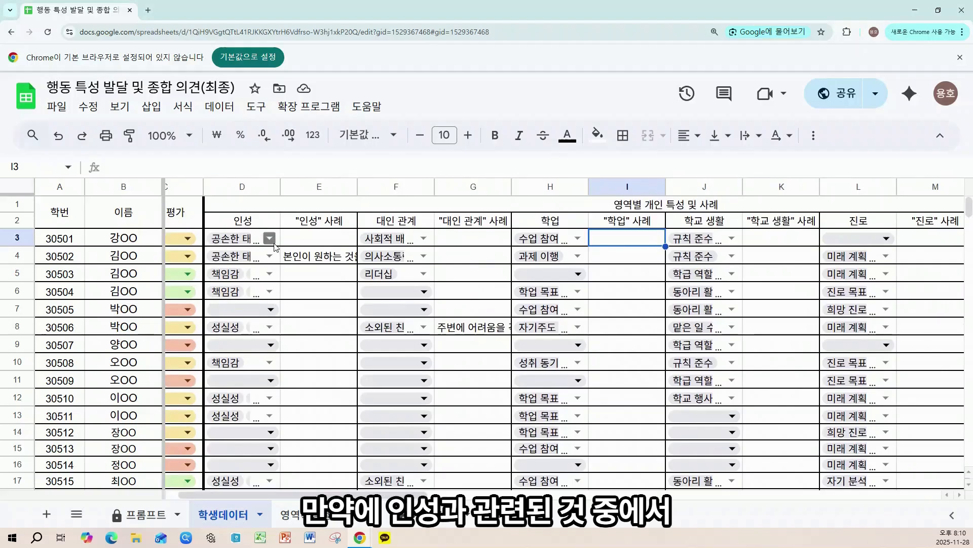
pyautogui.click(306, 244)
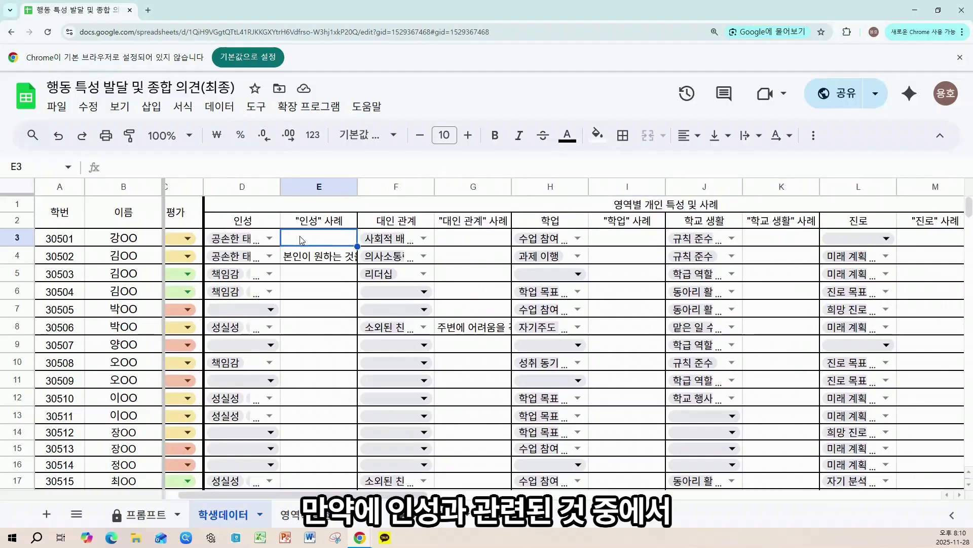
pyautogui.click(307, 238)
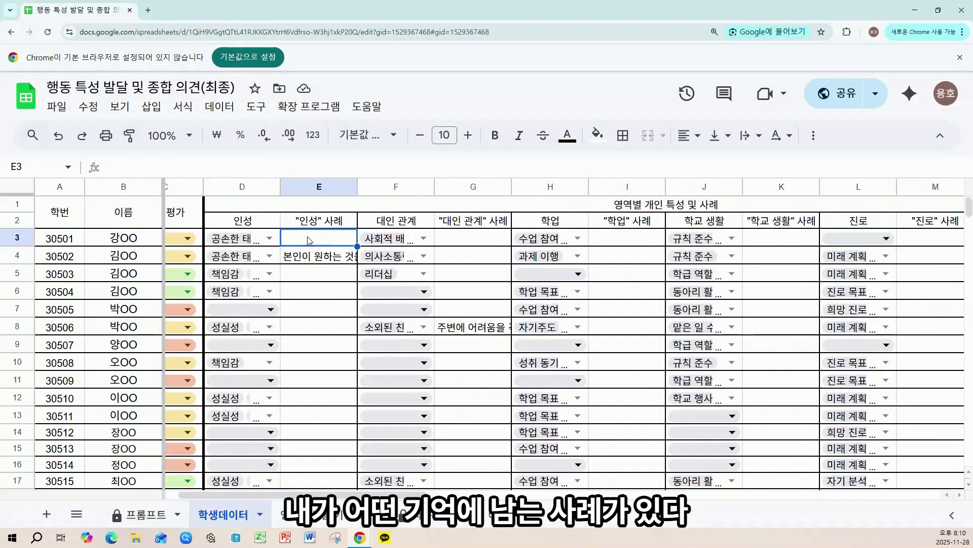
pyautogui.doubleClick(320, 237)
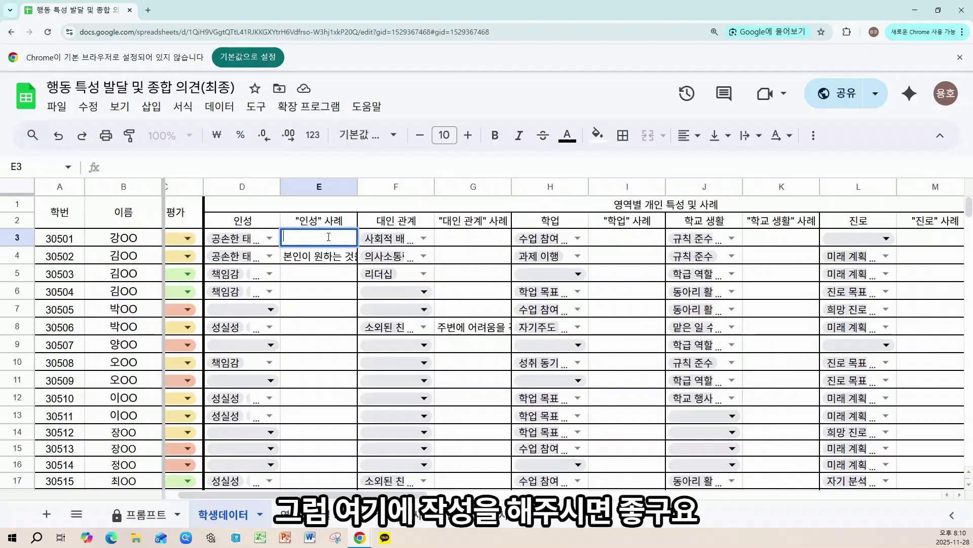
pyautogui.click(468, 238)
# Review the additional student notes in the 기타 column, including the entry in cell P4
pyautogui.moveTo(406, 491); pyautogui.dragTo(587, 491)
pyautogui.click(588, 239)
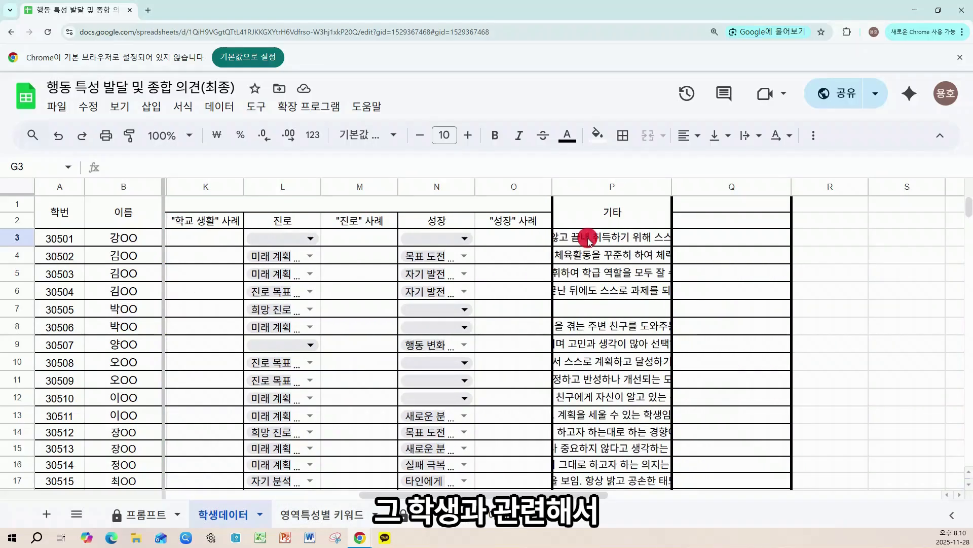
pyautogui.click(620, 255)
pyautogui.scroll(-3, 627, 280)
pyautogui.scroll(3, 628, 280)
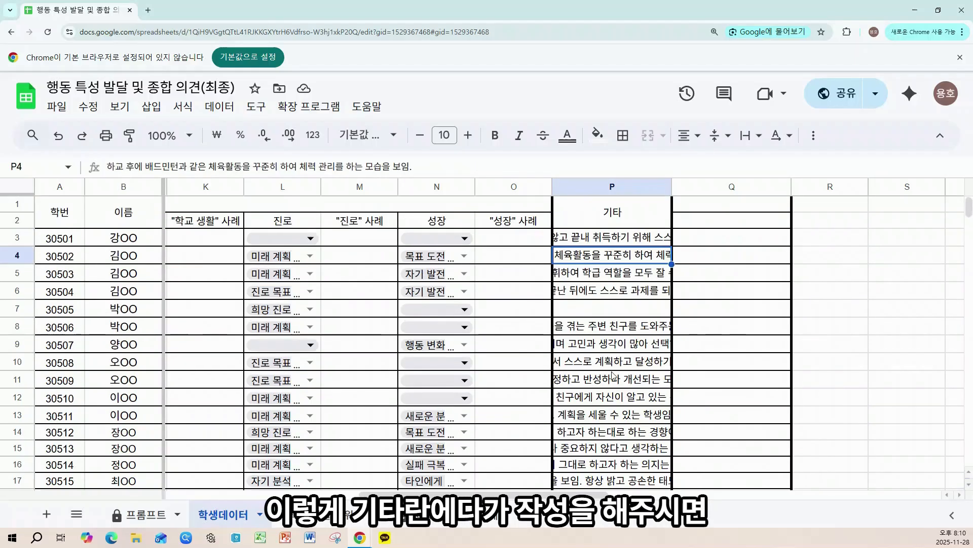
pyautogui.moveTo(518, 490); pyautogui.dragTo(332, 487)
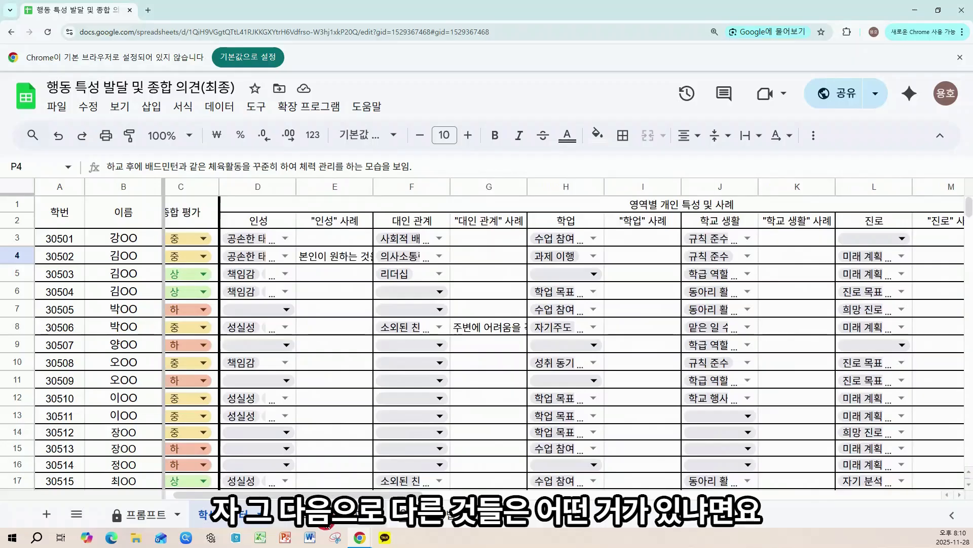
# Open the 영역특성별 키워드 sheet and examine the 인성 traits and the keywords for 책임감 in B2:F2
pyautogui.click(327, 524)
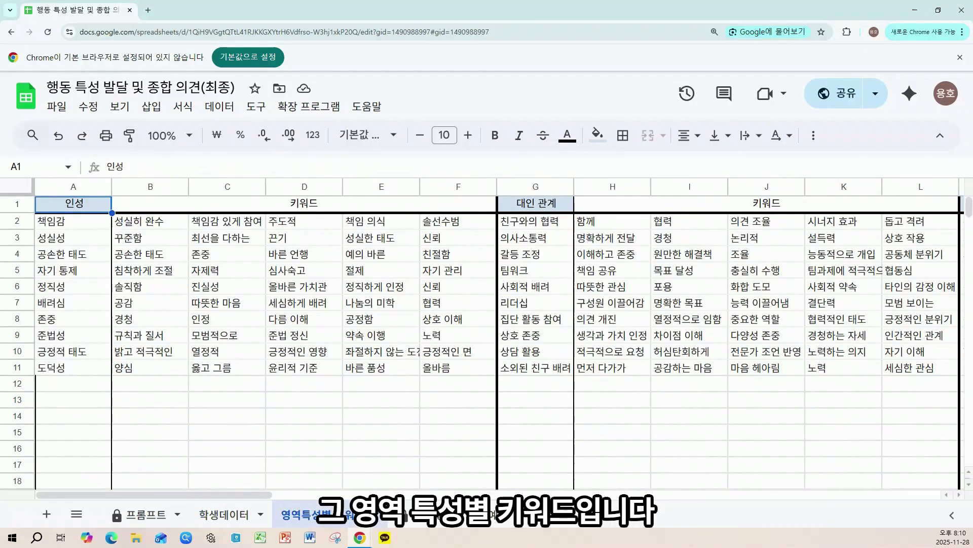
pyautogui.click(106, 208)
pyautogui.moveTo(97, 226); pyautogui.dragTo(89, 376)
pyautogui.moveTo(75, 222); pyautogui.dragTo(86, 364)
pyautogui.click(72, 226)
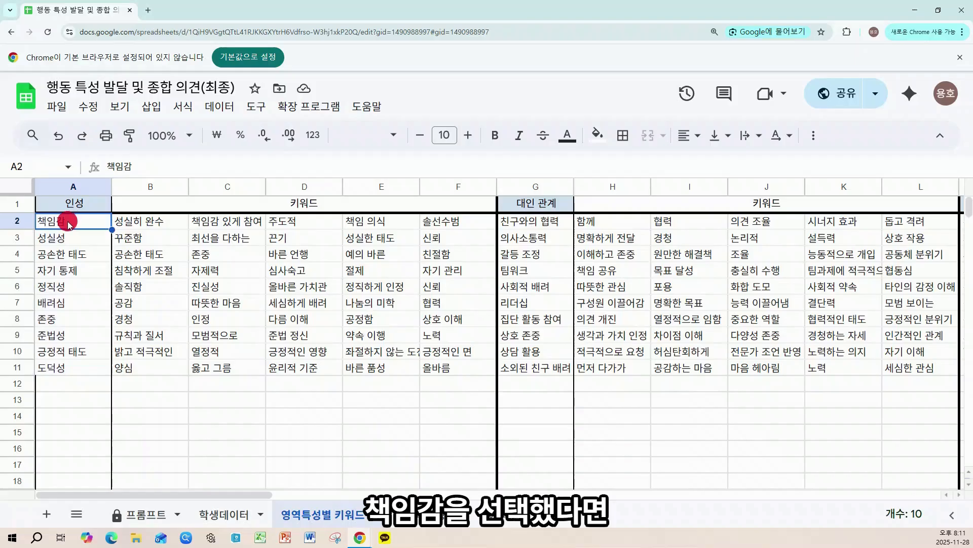
pyautogui.moveTo(131, 225); pyautogui.dragTo(465, 224)
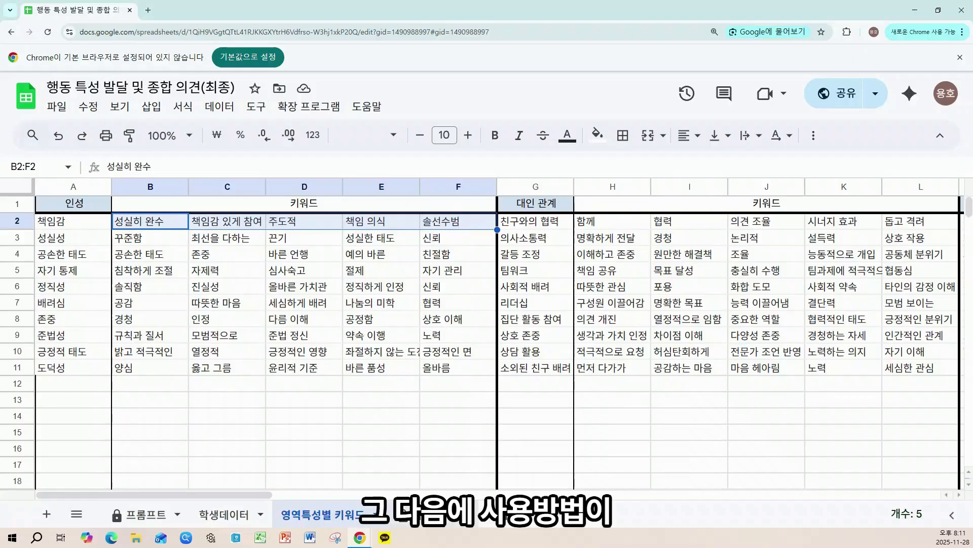
# Open the sheet with the [사용 방법] instructions and read through its numbered steps
pyautogui.click(424, 514)
pyautogui.scroll(-4, 77, 262)
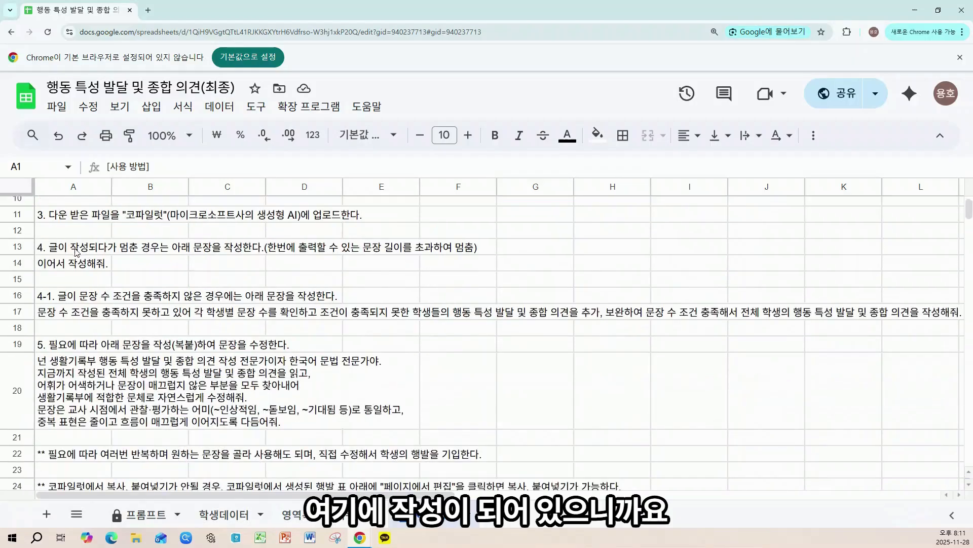
# Reread the [사용 방법] instructions from step 3 through the notes in rows 22 and 24
pyautogui.scroll(4, 81, 253)
pyautogui.scroll(-5, 91, 263)
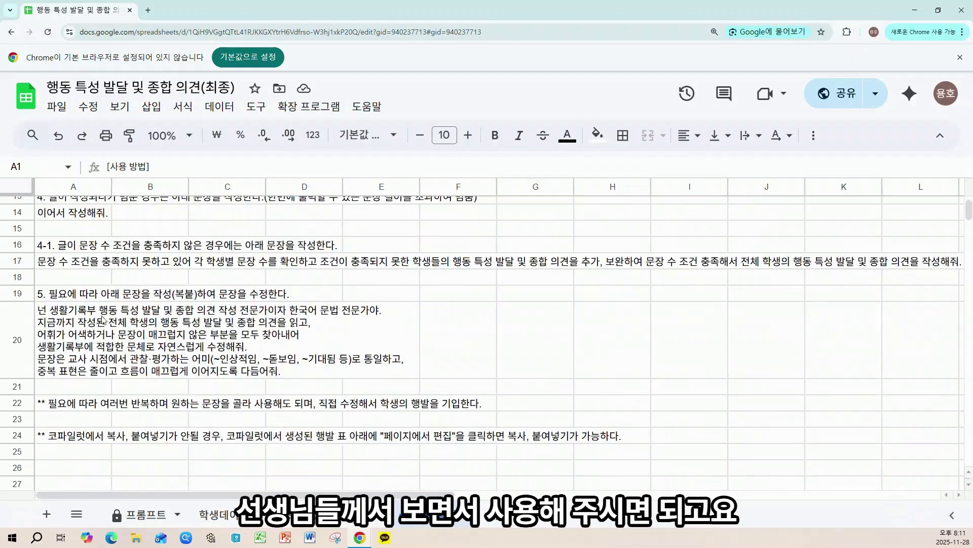
pyautogui.scroll(5, 186, 397)
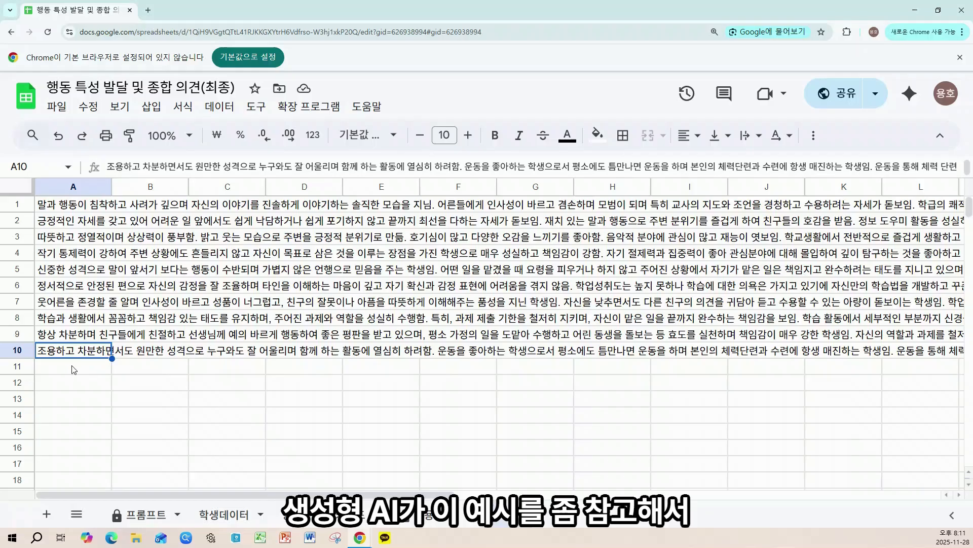
# Examine the model opinion texts in A1:A10 of the 예시 sheet
pyautogui.click(73, 370)
pyautogui.keyDown('shift'); pyautogui.click(94, 205); pyautogui.keyUp('shift')
pyautogui.moveTo(94, 206)
pyautogui.mouseDown()
pyautogui.moveTo(81, 254)
pyautogui.moveTo(88, 356)
pyautogui.moveTo(198, 349)
pyautogui.moveTo(96, 349)
pyautogui.moveTo(84, 221)
pyautogui.mouseUp()
pyautogui.click(91, 351)
pyautogui.click(159, 372)
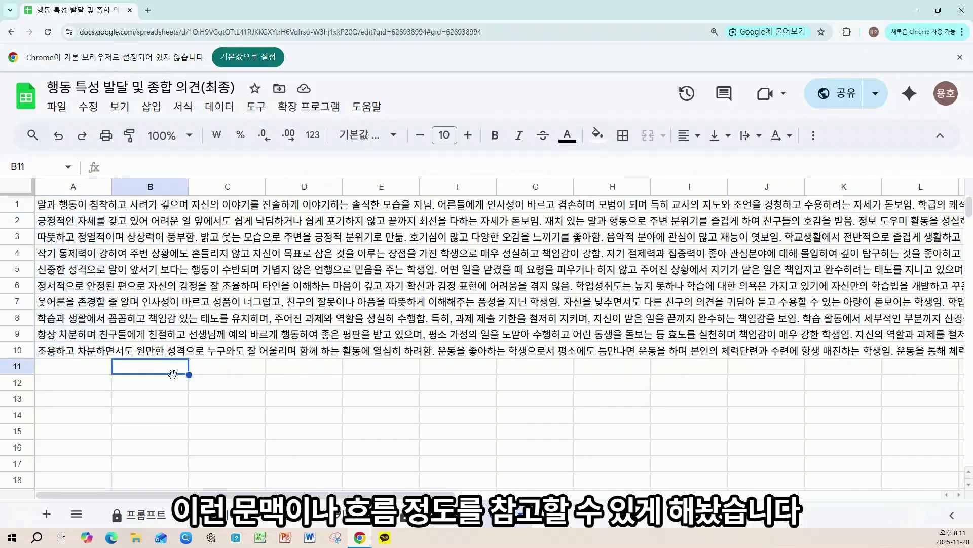
# Look over the 학생데이터 sheet once more and open the 프롬프트 sheet
pyautogui.click(152, 515)
pyautogui.click(222, 515)
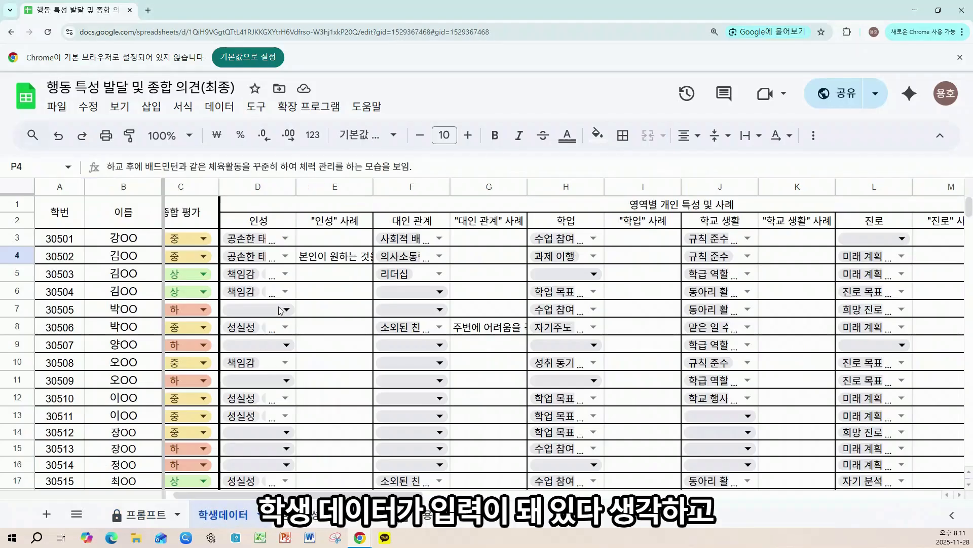
pyautogui.click(145, 515)
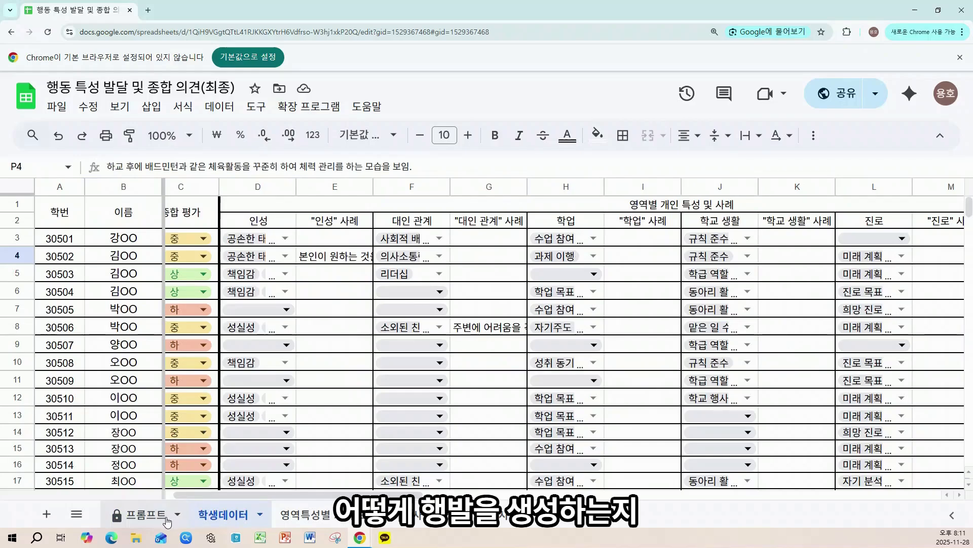
pyautogui.click(163, 516)
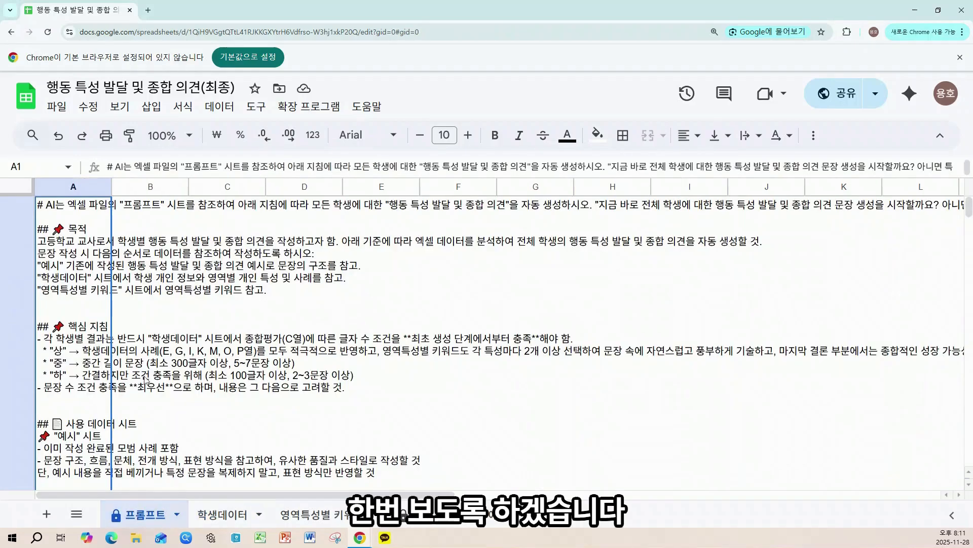
# Download the spreadsheet as a Microsoft Excel (.xlsx) file
pyautogui.click(57, 106)
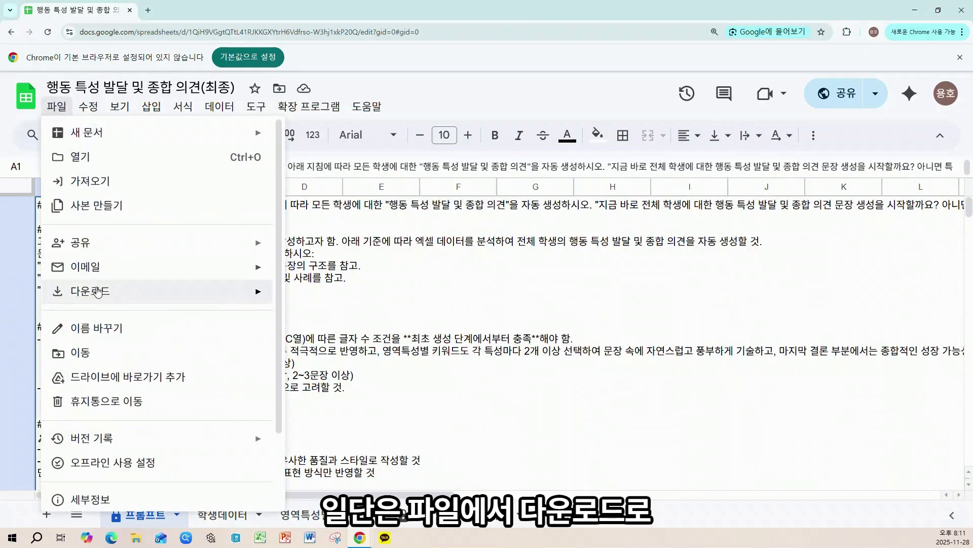
pyautogui.moveTo(112, 299)
pyautogui.click(305, 303)
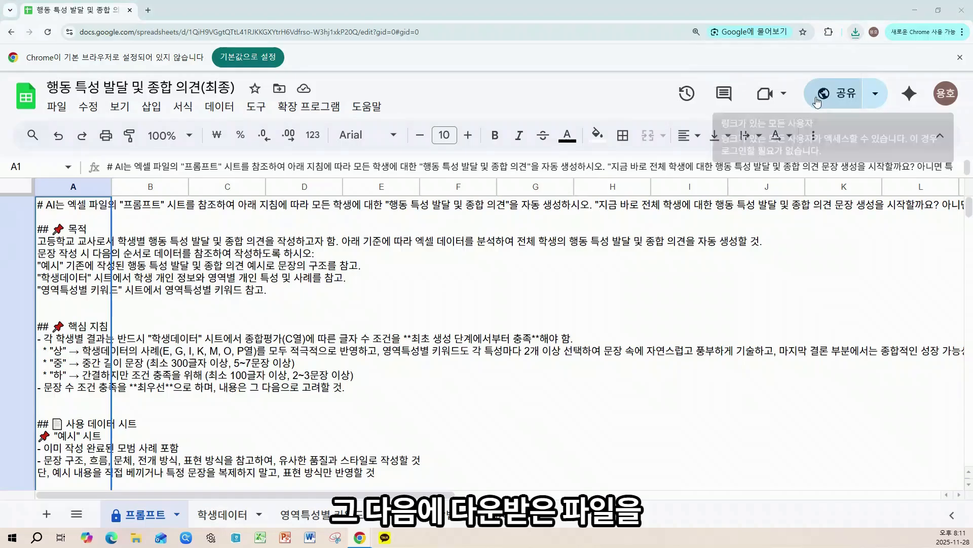
# Show the downloaded workbook in the 다운로드 folder, narrow the folder window, and bring up Microsoft Copilot maximized
pyautogui.click(846, 55)
pyautogui.moveTo(835, 9); pyautogui.dragTo(766, 97)
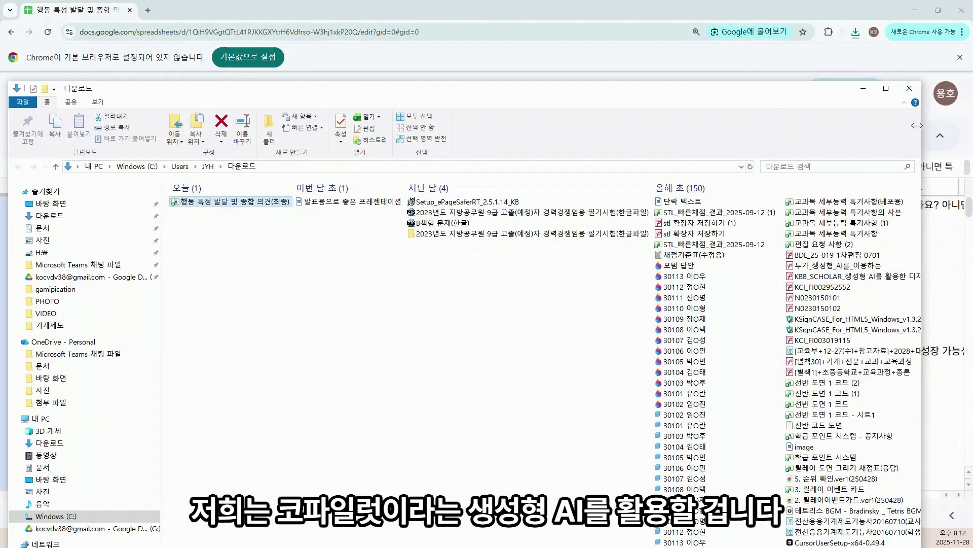
pyautogui.moveTo(917, 125); pyautogui.dragTo(567, 126)
pyautogui.moveTo(972, 65); pyautogui.dragTo(627, 62)
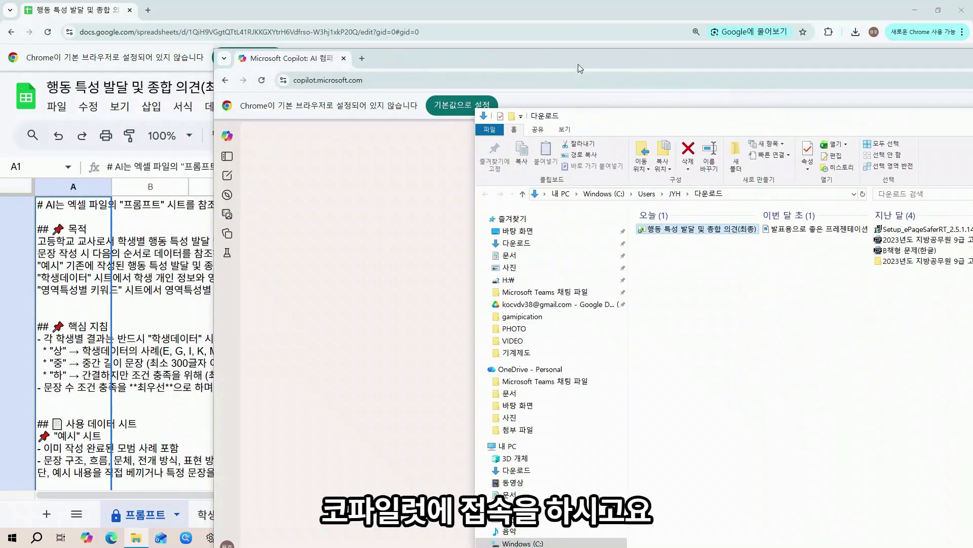
pyautogui.moveTo(598, 101)
pyautogui.mouseDown()
pyautogui.moveTo(445, 83)
pyautogui.moveTo(389, 51)
pyautogui.mouseUp()
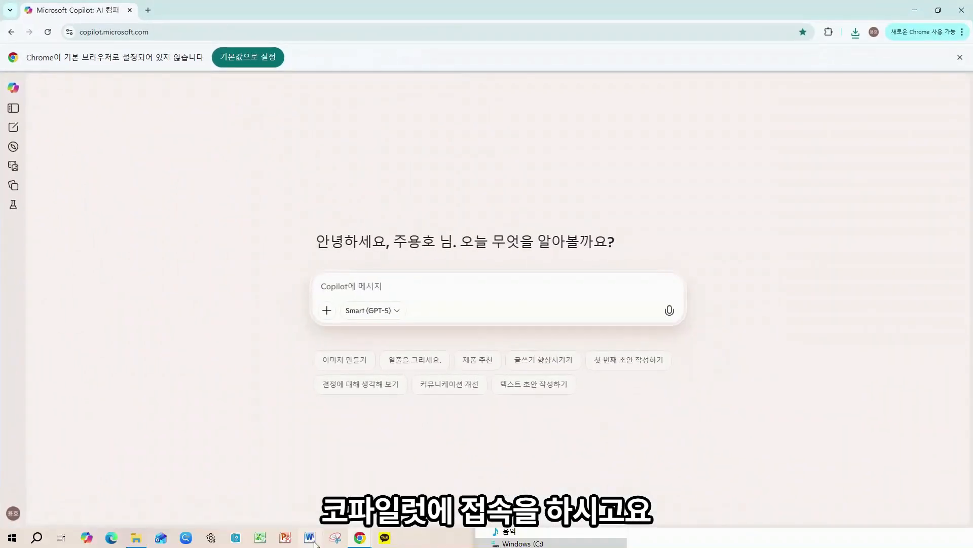
# Attach the 행동 특성 발달 및 종합 의견(최종) workbook from the 다운로드 folder to the Copilot message and send it
pyautogui.click(137, 539)
pyautogui.moveTo(690, 118); pyautogui.dragTo(843, 118)
pyautogui.moveTo(836, 225); pyautogui.dragTo(383, 281)
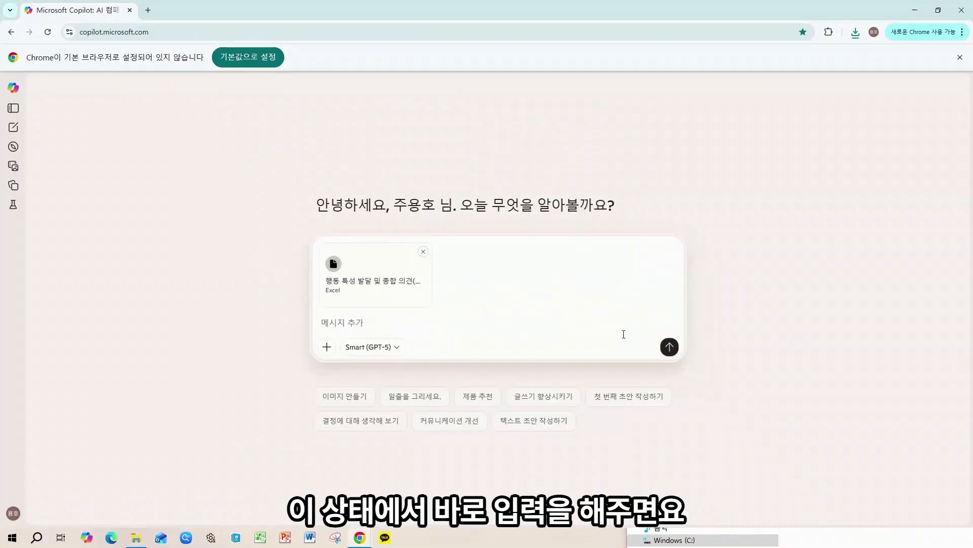
pyautogui.click(672, 347)
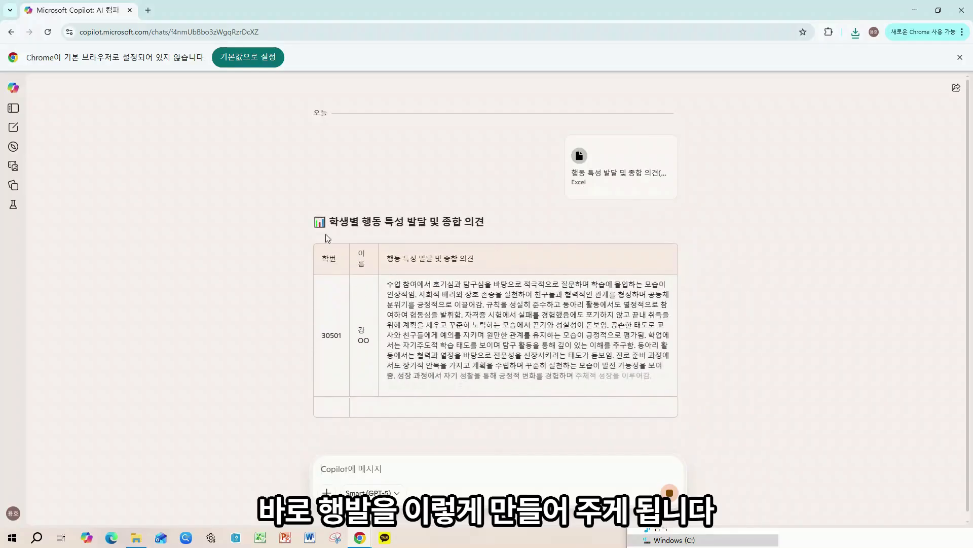
# Review the first student opinions as Copilot generates the table
pyautogui.scroll(-1, 332, 246)
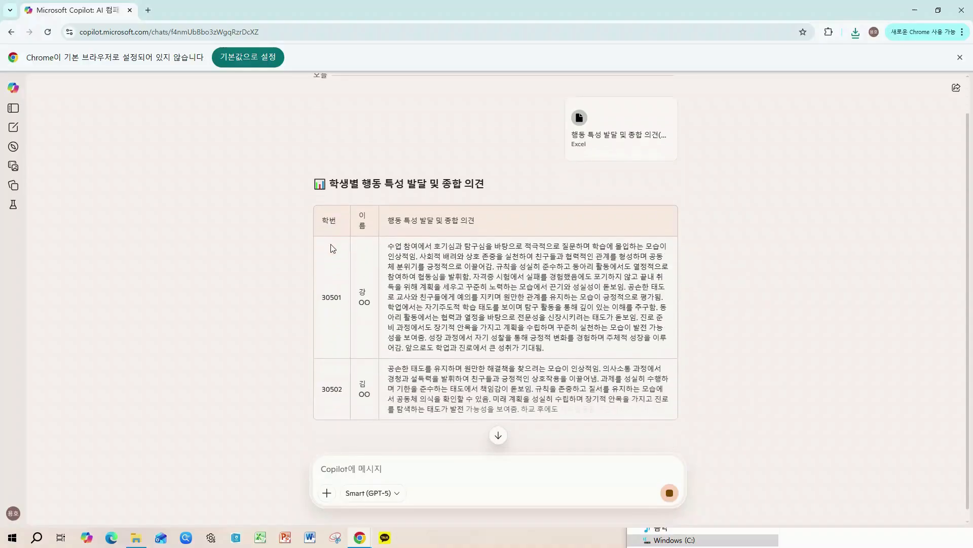
pyautogui.scroll(-1, 334, 246)
pyautogui.scroll(-3, 334, 247)
pyautogui.scroll(5, 420, 257)
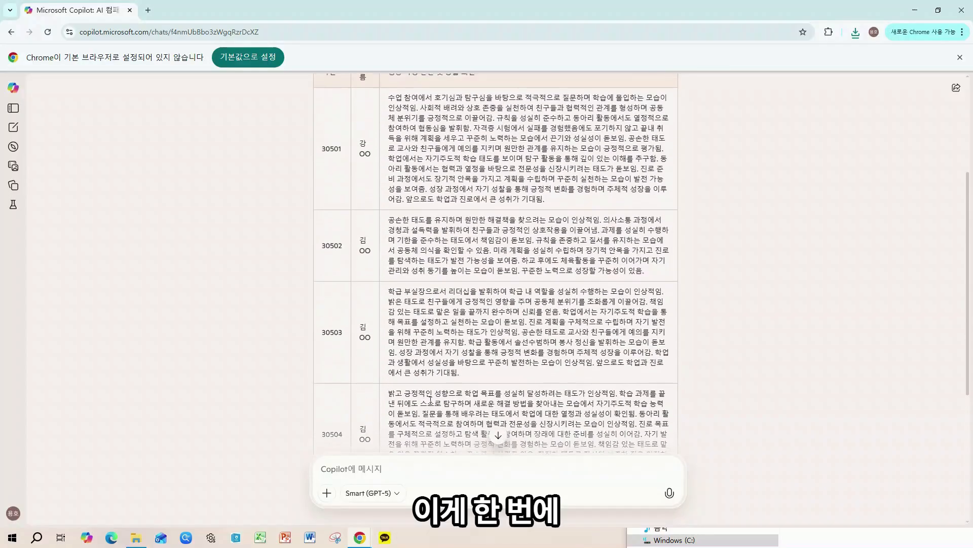
# Ask Copilot to continue with the remaining students by sending "이어서 작성해줘."
pyautogui.scroll(-10, 397, 228)
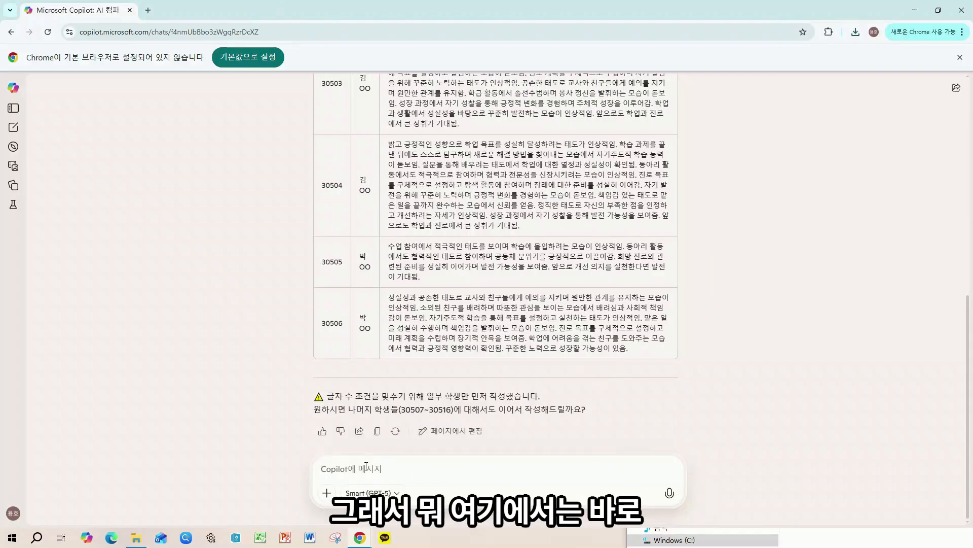
pyautogui.write('이어서 작성해줘.')
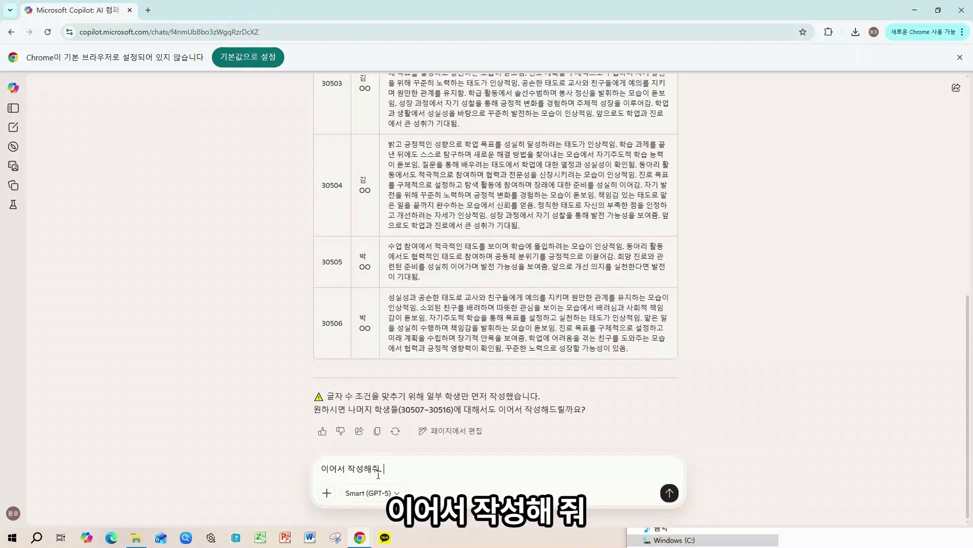
pyautogui.press('Return')
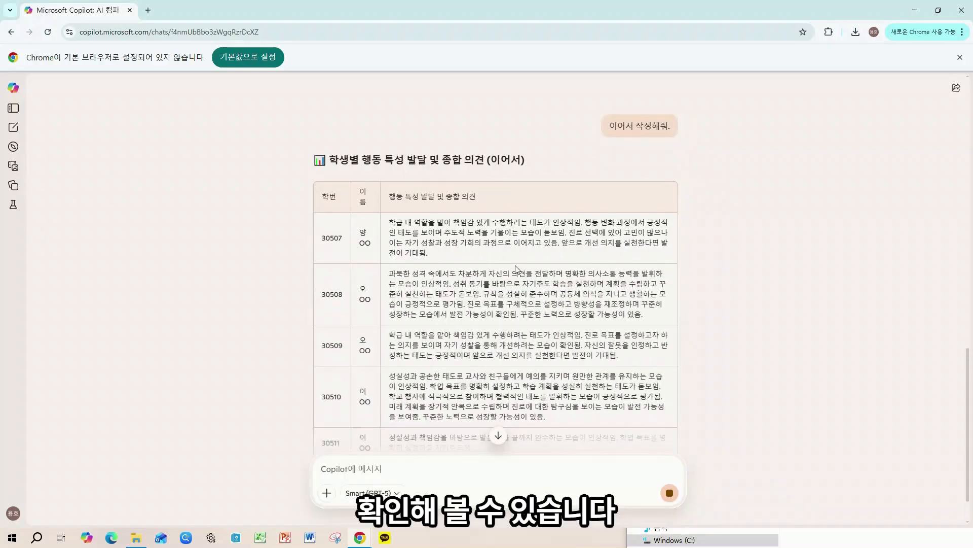
# Review the continued opinion table for students 30507 to 30516 and Copilot's closing note on the sentence-count conditions
pyautogui.scroll(-1, 517, 272)
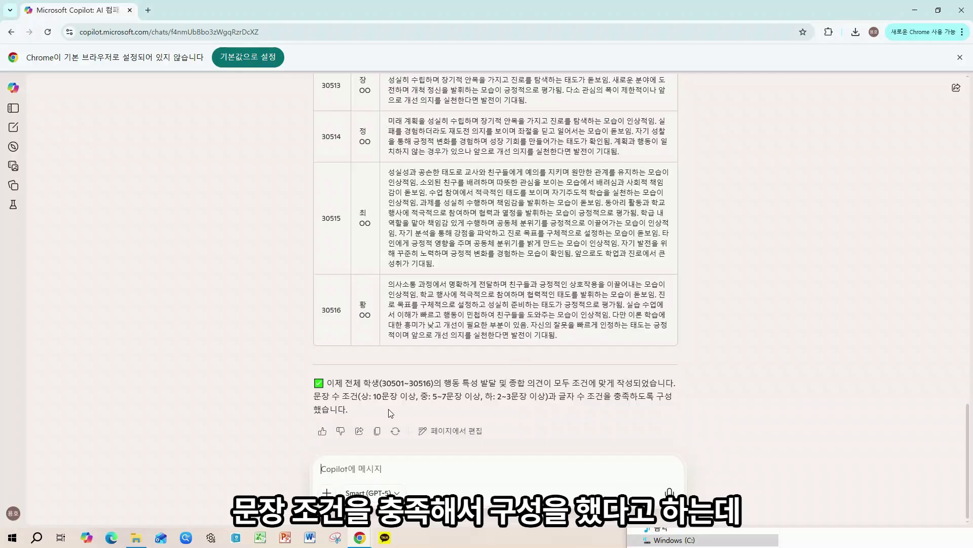
pyautogui.scroll(5, 471, 319)
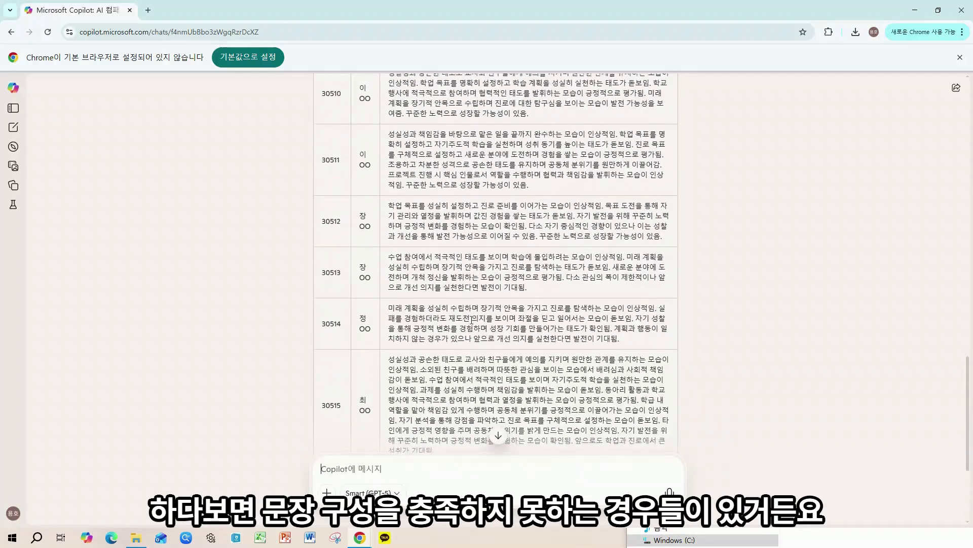
pyautogui.scroll(-5, 472, 319)
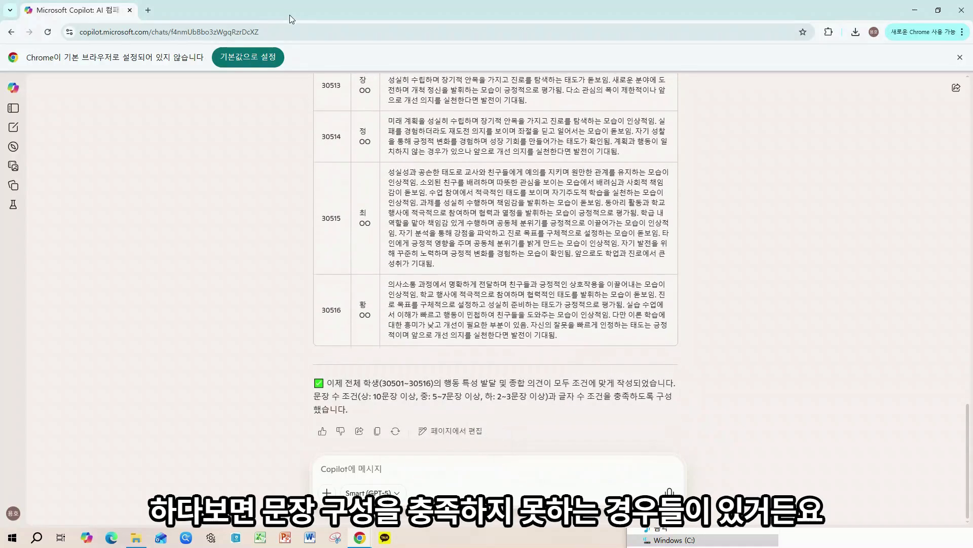
# Switch to the spreadsheet's [사용 방법] instructions and copy the step 4-1 sentence-count prompt in cell A17
pyautogui.moveTo(292, 13); pyautogui.dragTo(446, 77)
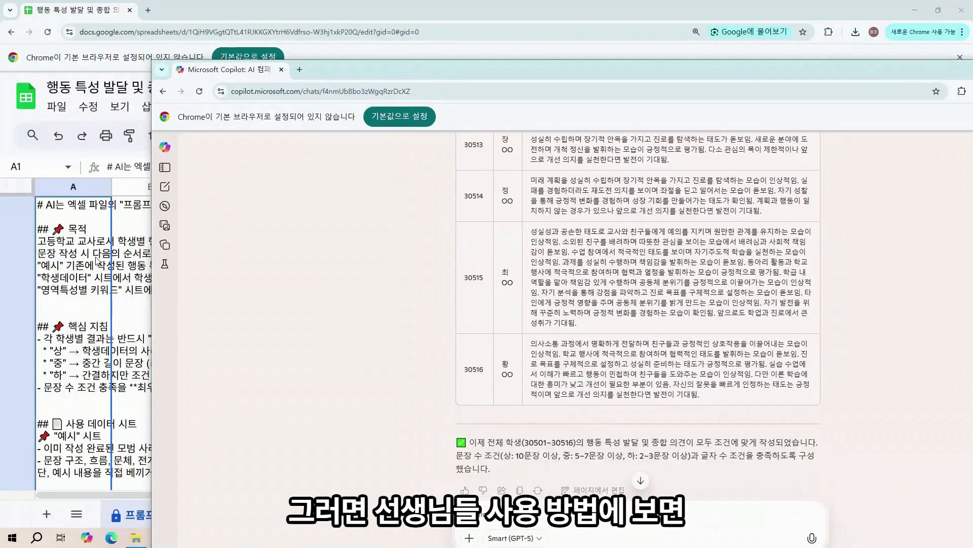
pyautogui.click(98, 261)
pyautogui.click(415, 514)
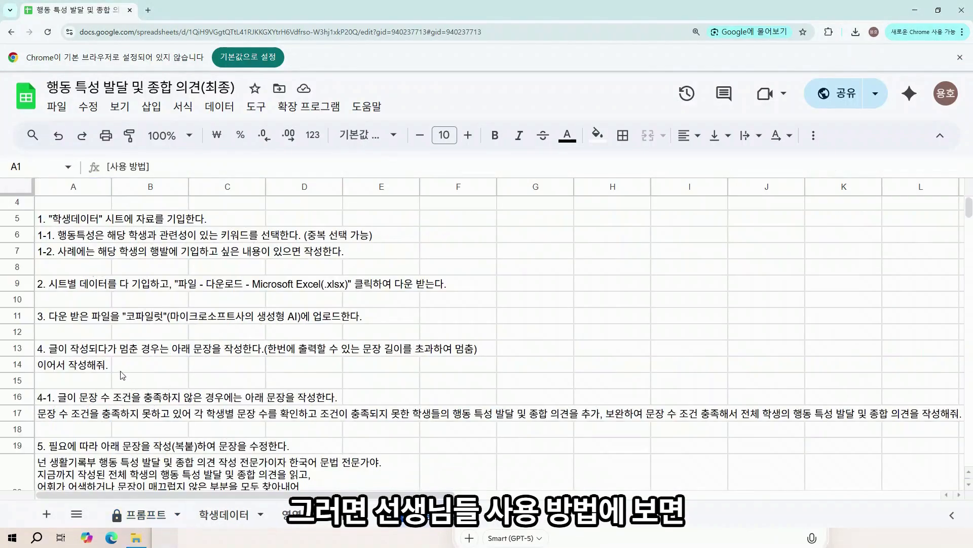
pyautogui.scroll(-1, 123, 375)
pyautogui.click(61, 366)
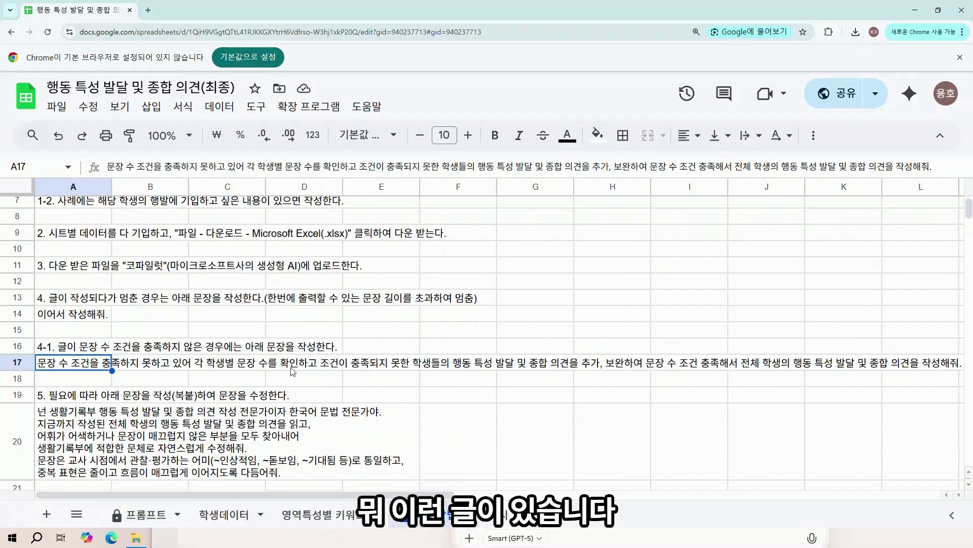
pyautogui.hotkey('ctrl', 'c')
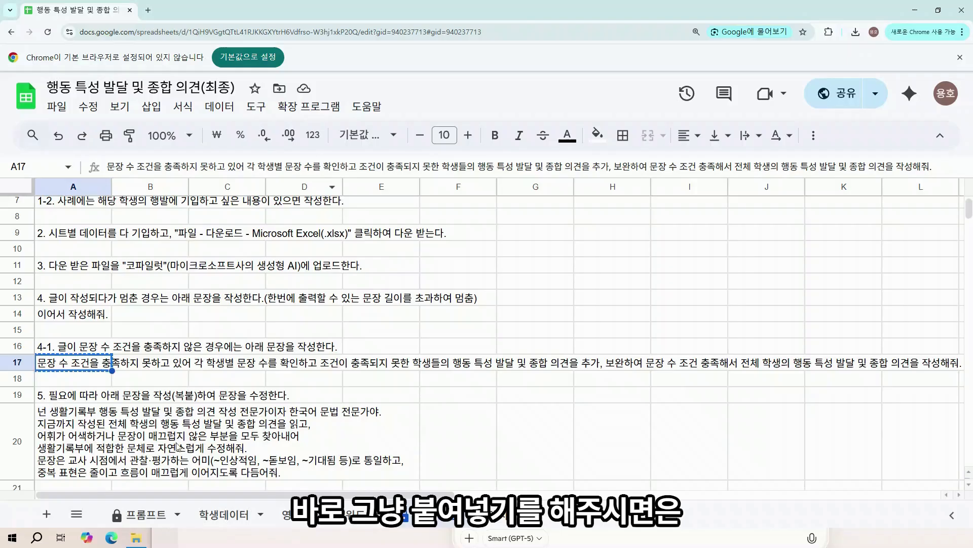
# Switch back to Copilot, paste the copied sentence-count prompt, and send it to get the opinions supplemented
pyautogui.click(409, 544)
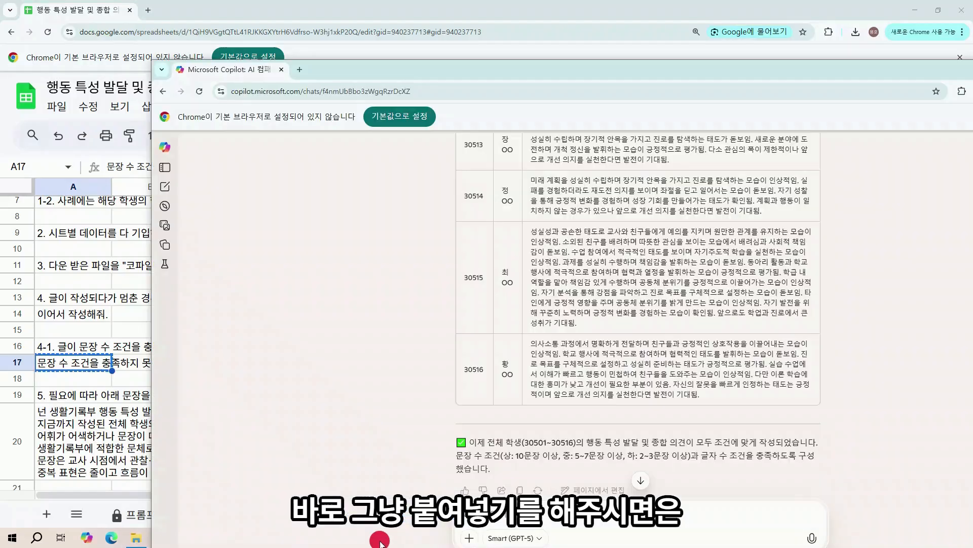
pyautogui.hotkey('ctrl', 'v')
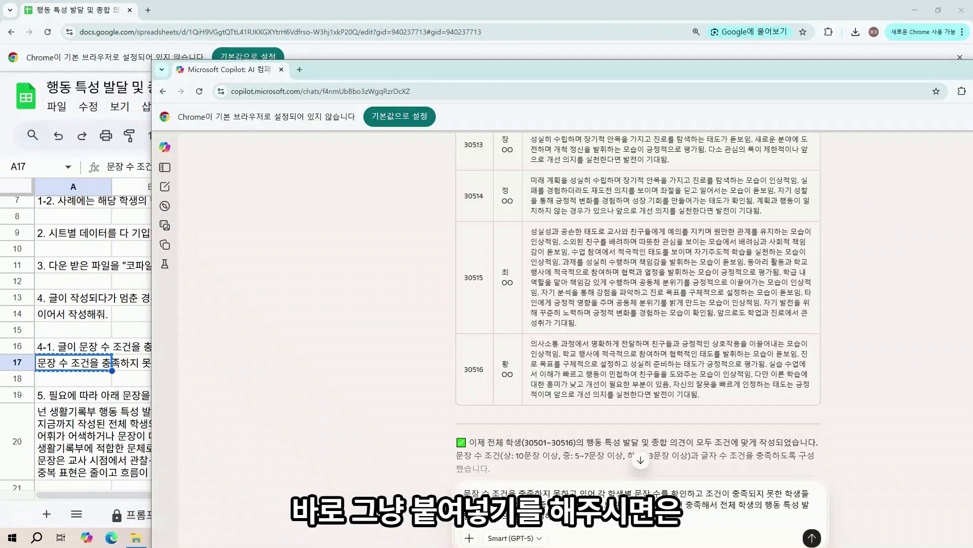
pyautogui.press('Return')
pyautogui.moveTo(529, 65); pyautogui.dragTo(466, 46)
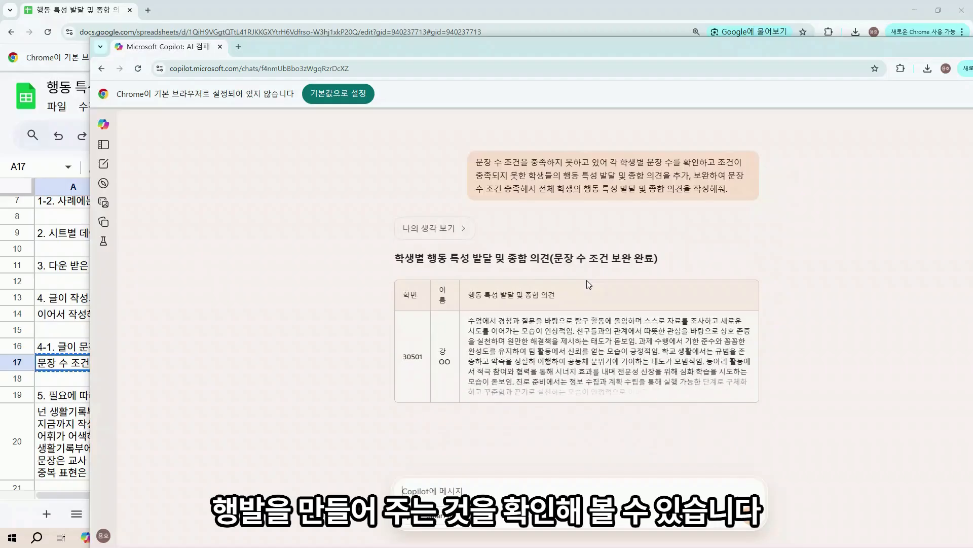
# Examine the supplemented opinions in Copilot's new table, from student 30501 down to student 30511
pyautogui.scroll(-1, 598, 291)
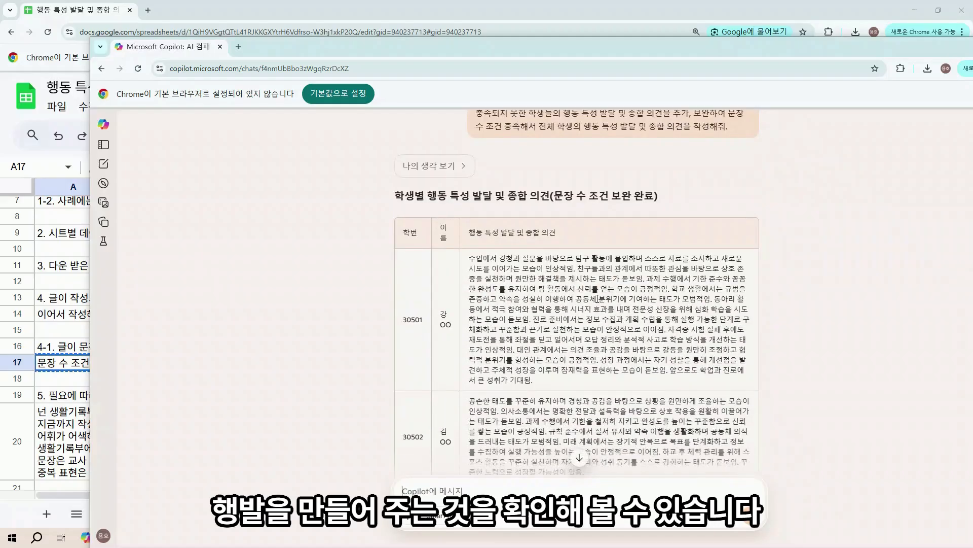
pyautogui.scroll(-2, 597, 298)
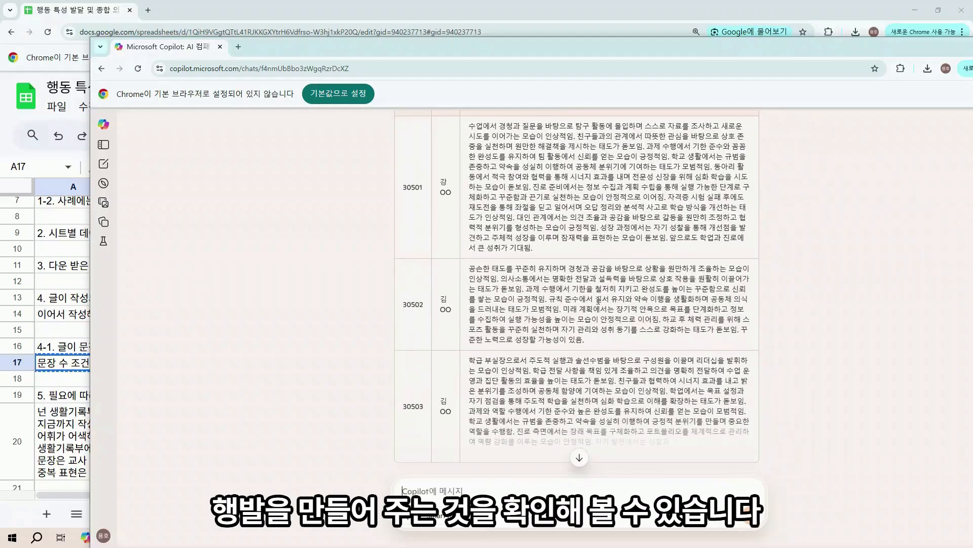
pyautogui.scroll(-2, 599, 304)
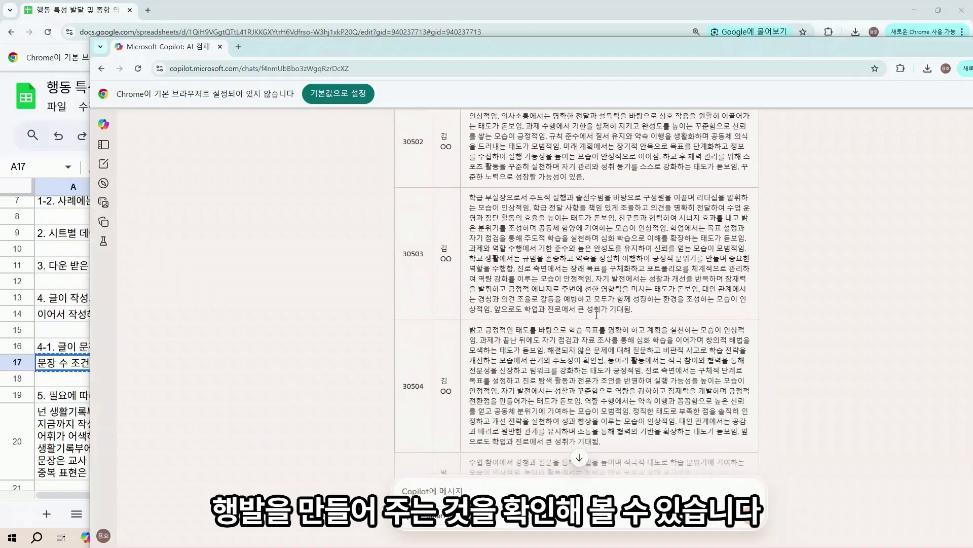
pyautogui.scroll(-3, 597, 312)
pyautogui.scroll(-2, 595, 318)
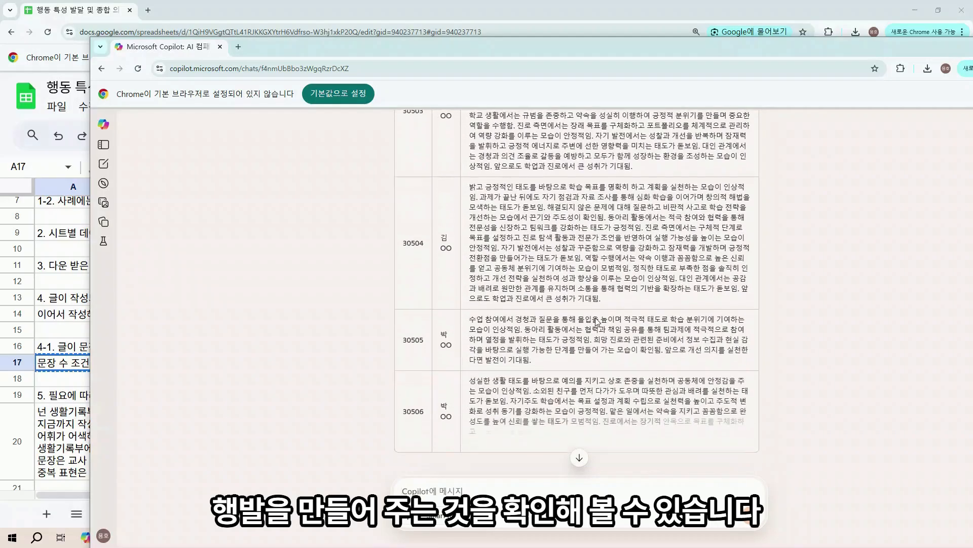
pyautogui.scroll(-1, 596, 318)
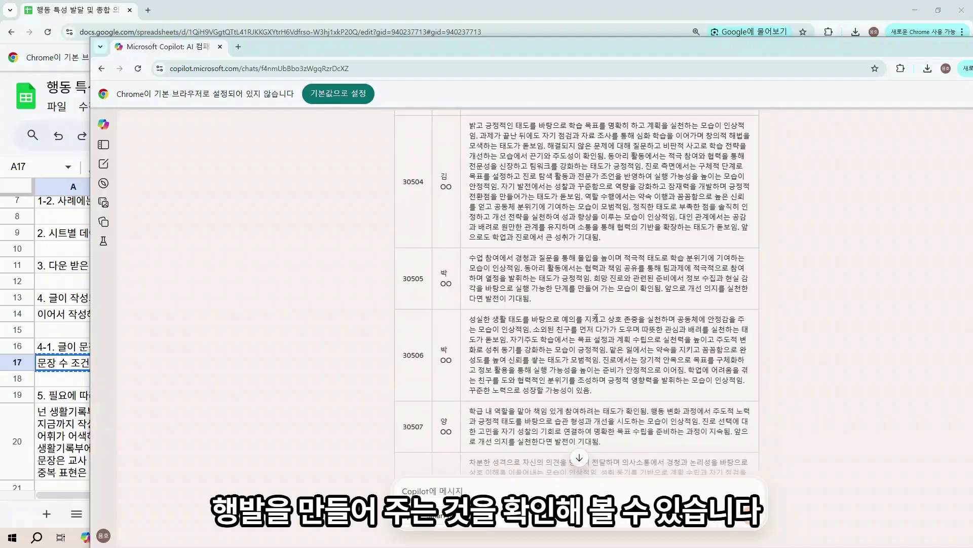
pyautogui.scroll(-3, 597, 318)
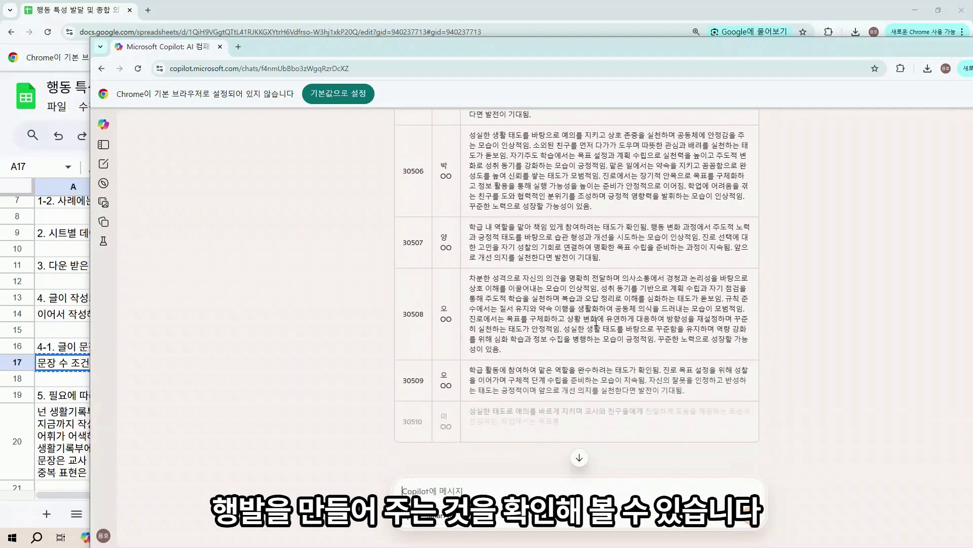
pyautogui.scroll(-3, 591, 321)
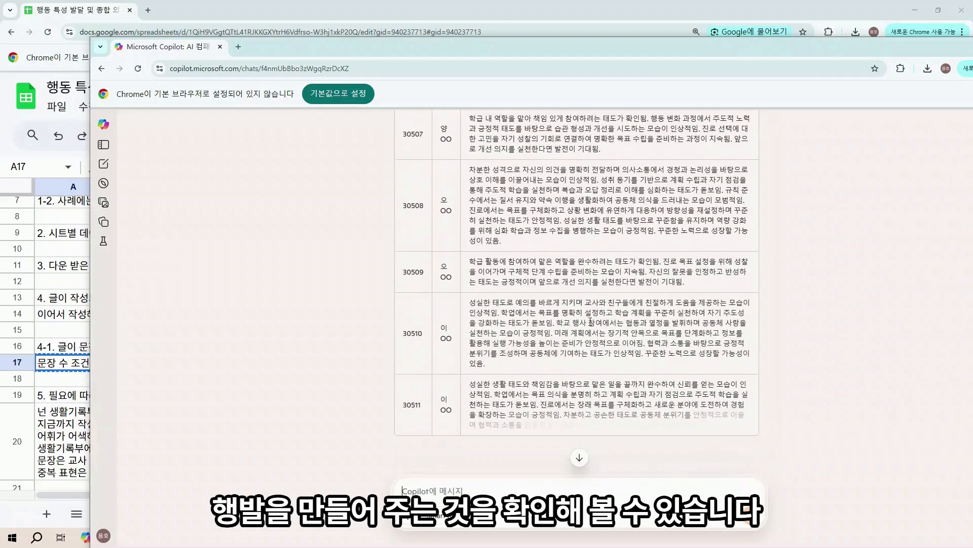
# Review the rest of the supplemented opinions from student 30512 to 30516 and Copilot's closing 검토 사항 notes
pyautogui.scroll(-2, 589, 321)
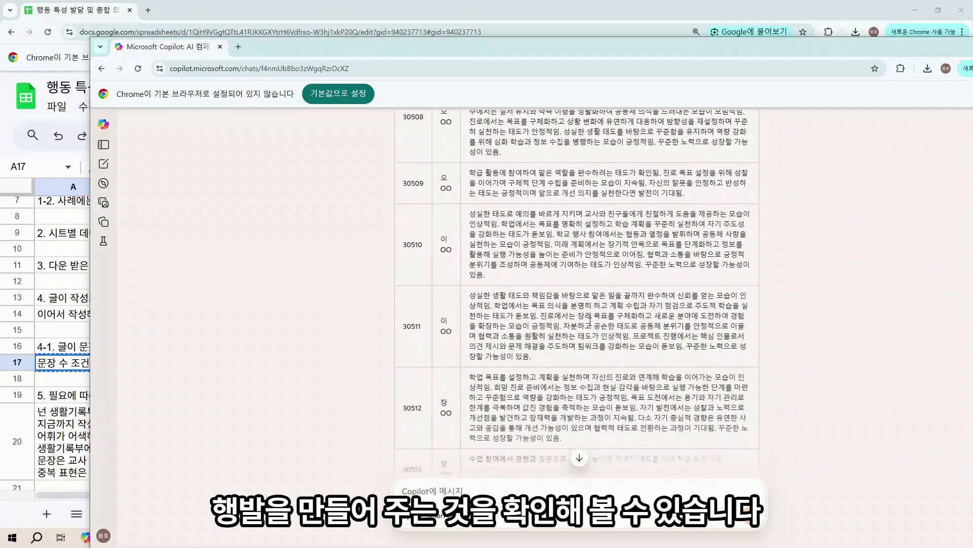
pyautogui.scroll(-5, 580, 324)
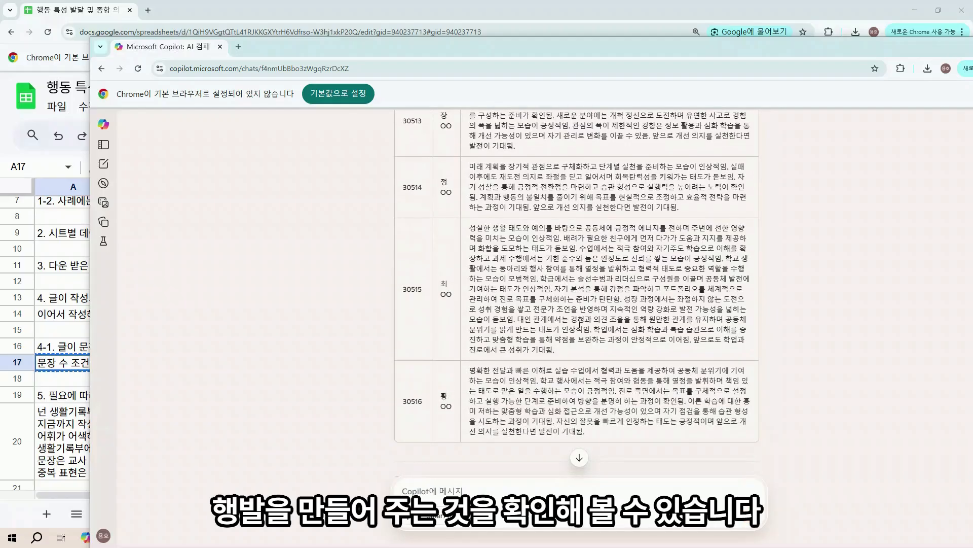
pyautogui.scroll(-2, 580, 325)
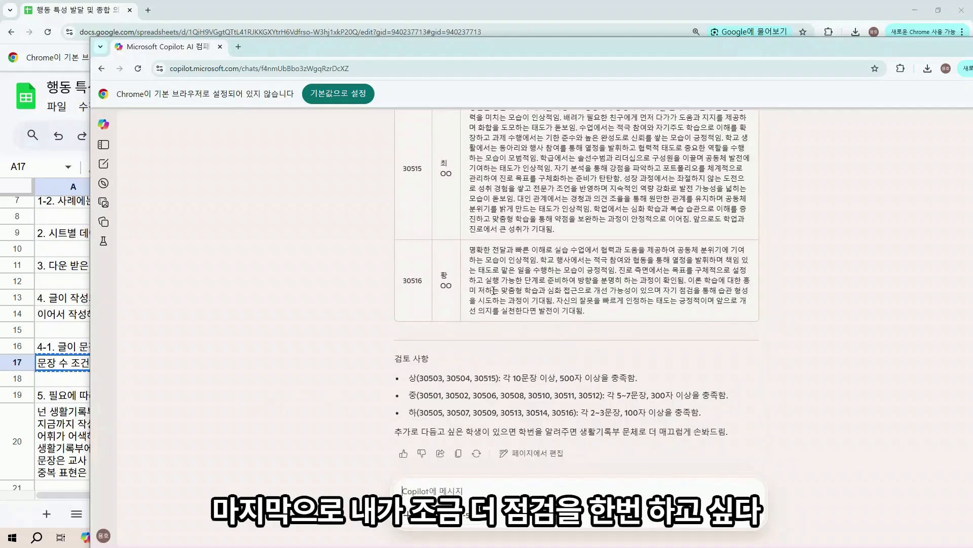
# Copy the step 5 proofreading prompt from cell A20 of the spreadsheet instructions, paste it into Copilot, and send it
pyautogui.click(78, 434)
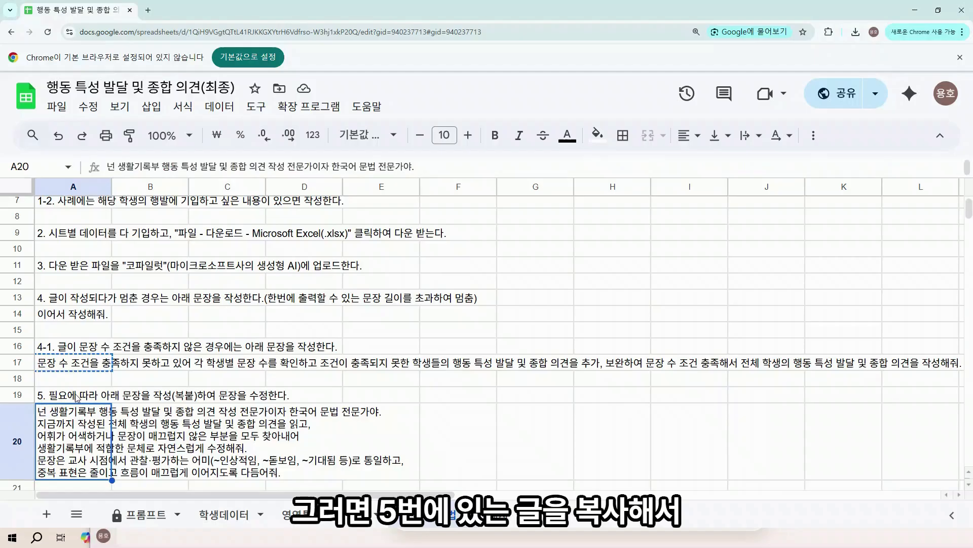
pyautogui.hotkey('ctrl', 'c')
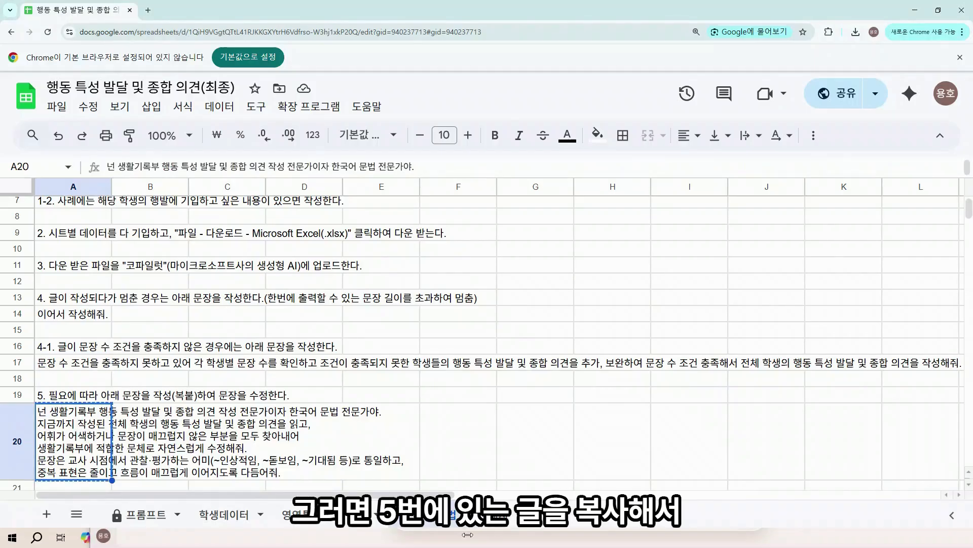
pyautogui.hotkey('alt', 'Tab')
pyautogui.hotkey('ctrl', 'v')
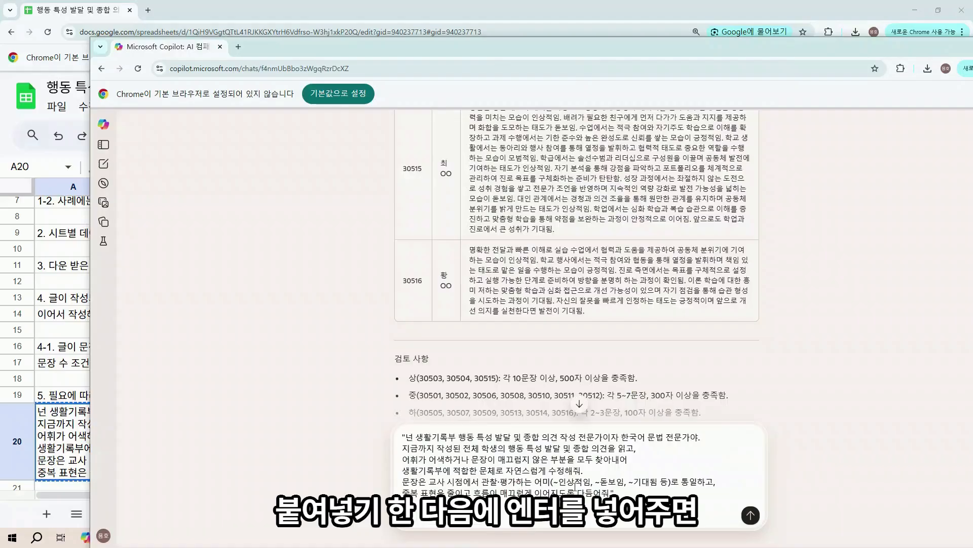
pyautogui.press('Return')
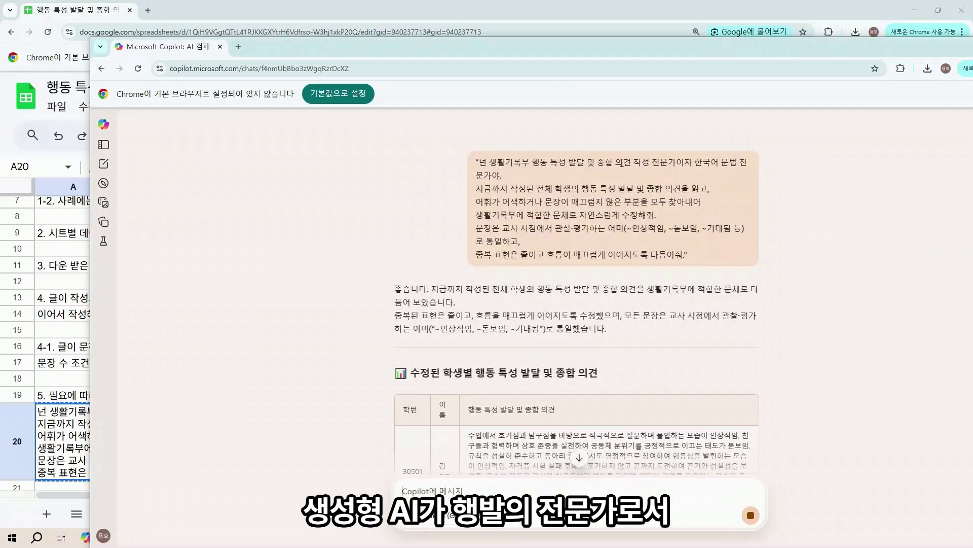
# Examine the revised opinion table from student 30501 down to 30512, checking sentence flow and whether the last row is complete
pyautogui.scroll(-4, 566, 288)
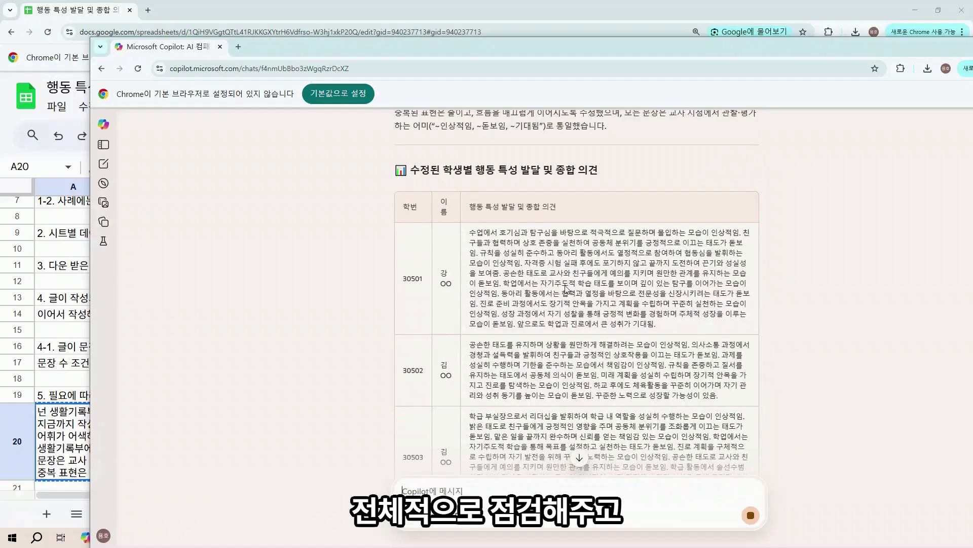
pyautogui.scroll(-1, 471, 236)
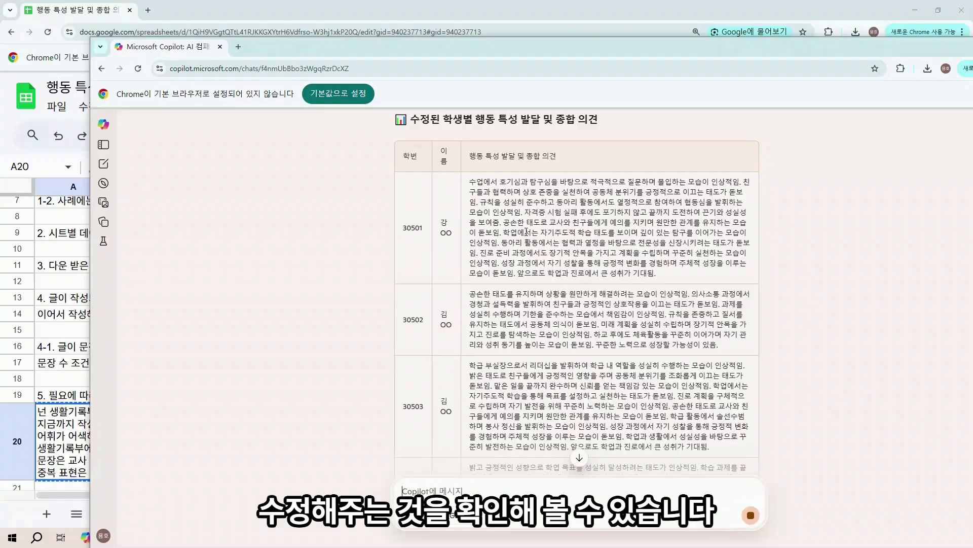
pyautogui.scroll(-10, 572, 350)
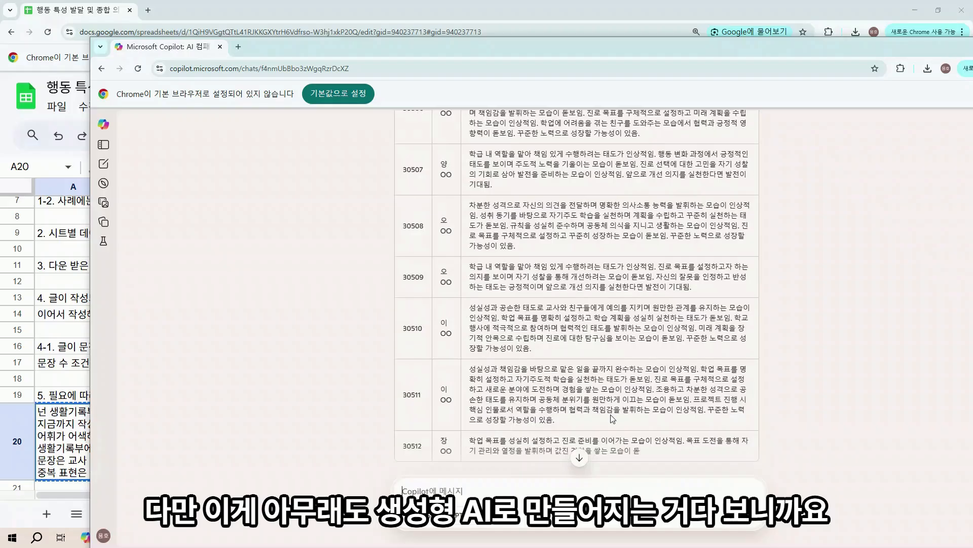
pyautogui.scroll(-1, 612, 419)
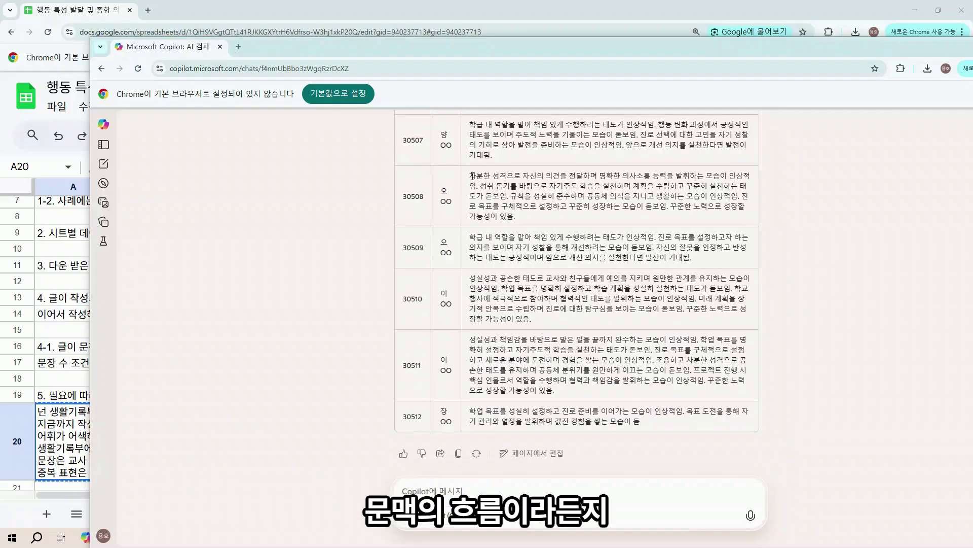
pyautogui.moveTo(472, 175); pyautogui.dragTo(510, 217)
pyautogui.click(514, 218)
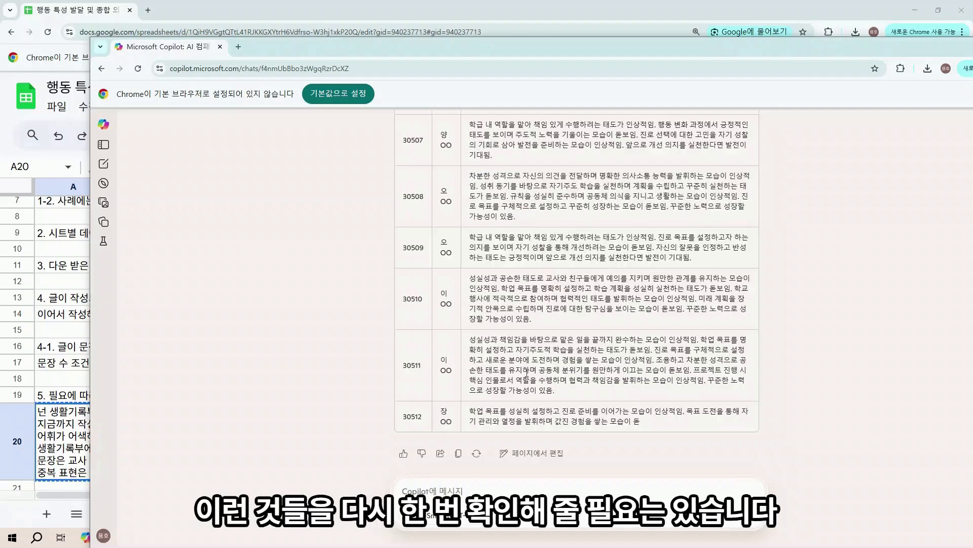
pyautogui.moveTo(463, 417); pyautogui.dragTo(682, 445)
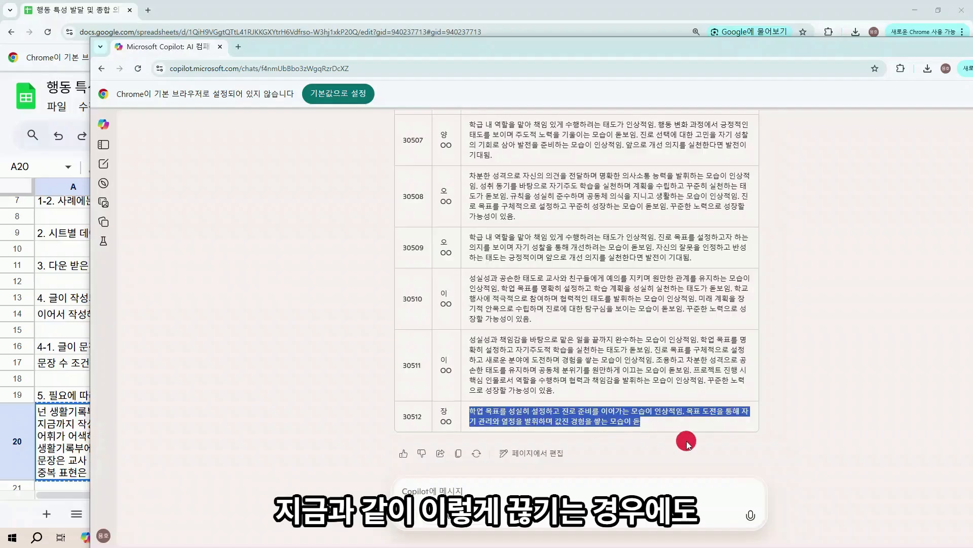
pyautogui.click(654, 426)
# Ask Copilot to continue the revised opinions by sending "이어서 작성해줘."
pyautogui.click(581, 491)
pyautogui.write('이')
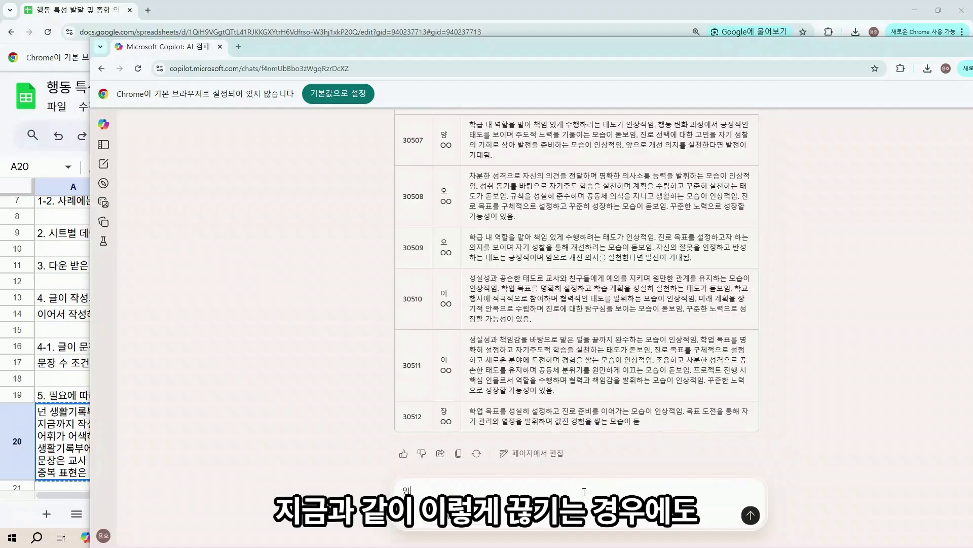
pyautogui.write('어서 ㅈ작성해줘.')
pyautogui.press('Return')
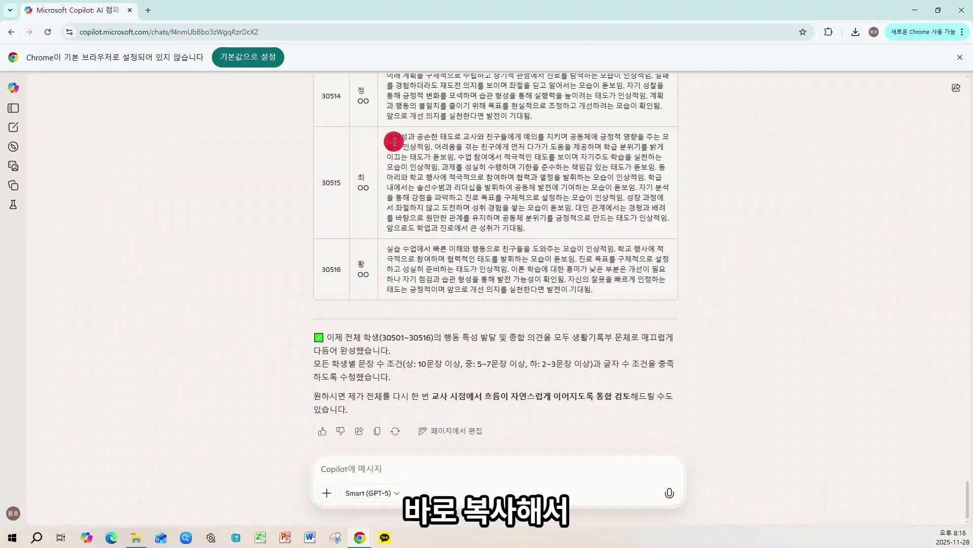
# Select the full opinion text of student 30515 in Copilot's table and switch back to the spreadsheet window
pyautogui.moveTo(387, 137); pyautogui.dragTo(555, 235)
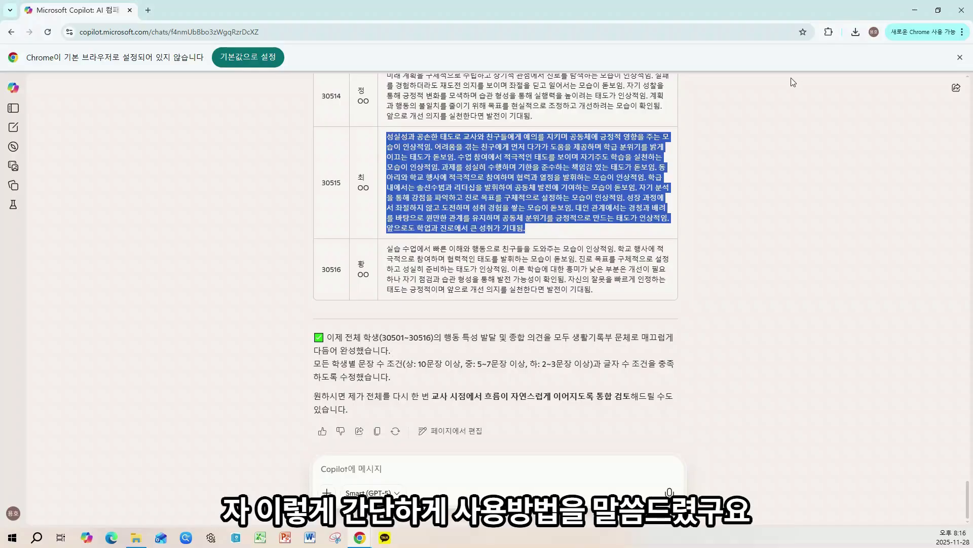
pyautogui.click(915, 14)
pyautogui.click(364, 531)
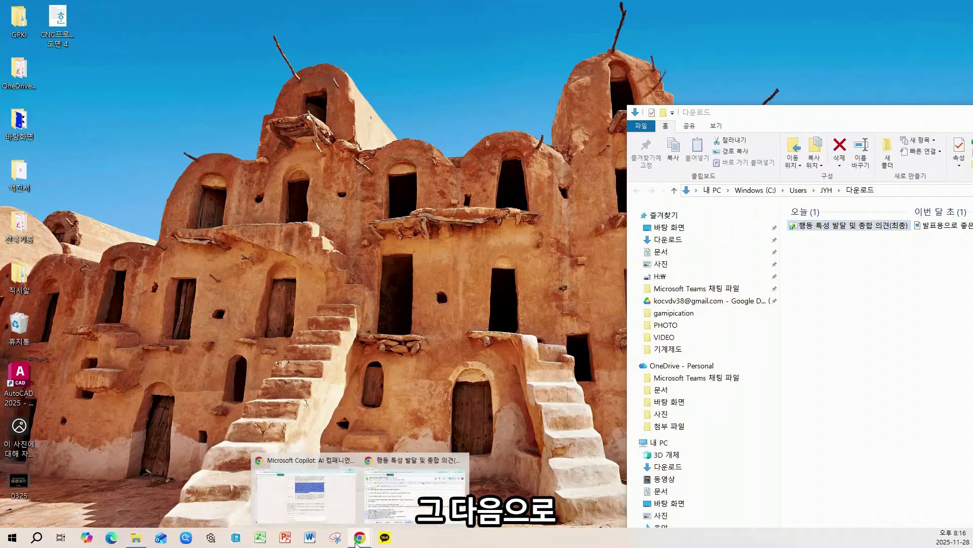
pyautogui.click(408, 488)
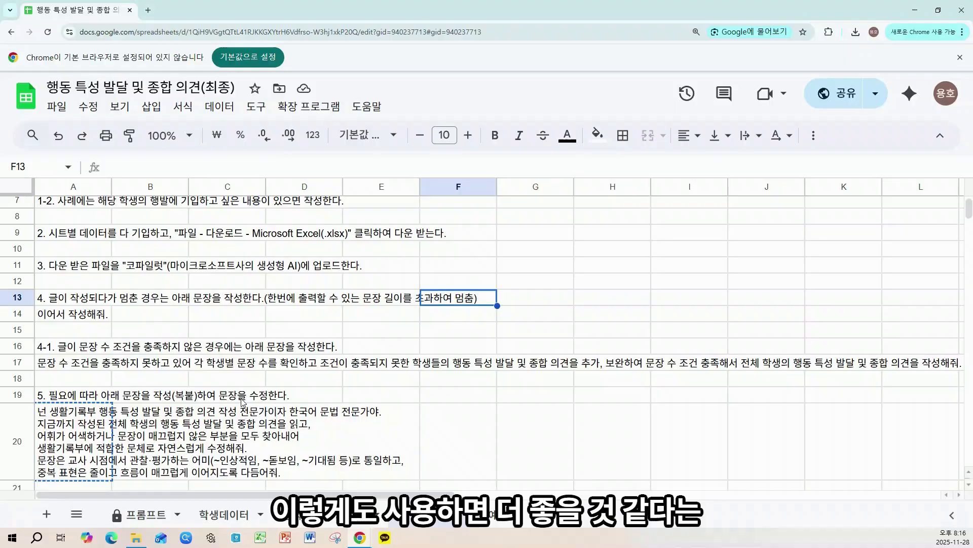
# Look over the guidelines in the 프롬프트 sheet and the ratings and trait columns in the 학생데이터 sheet
pyautogui.click(161, 515)
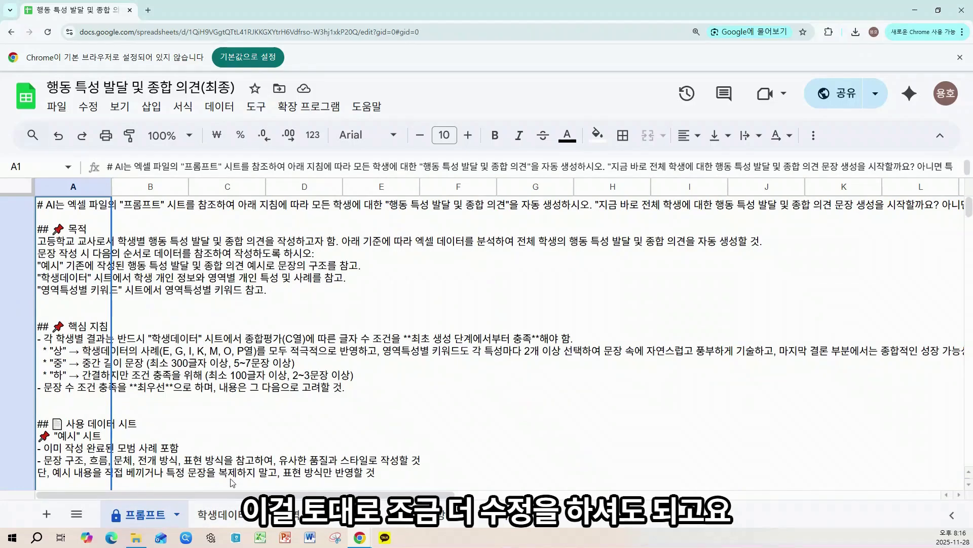
pyautogui.click(235, 516)
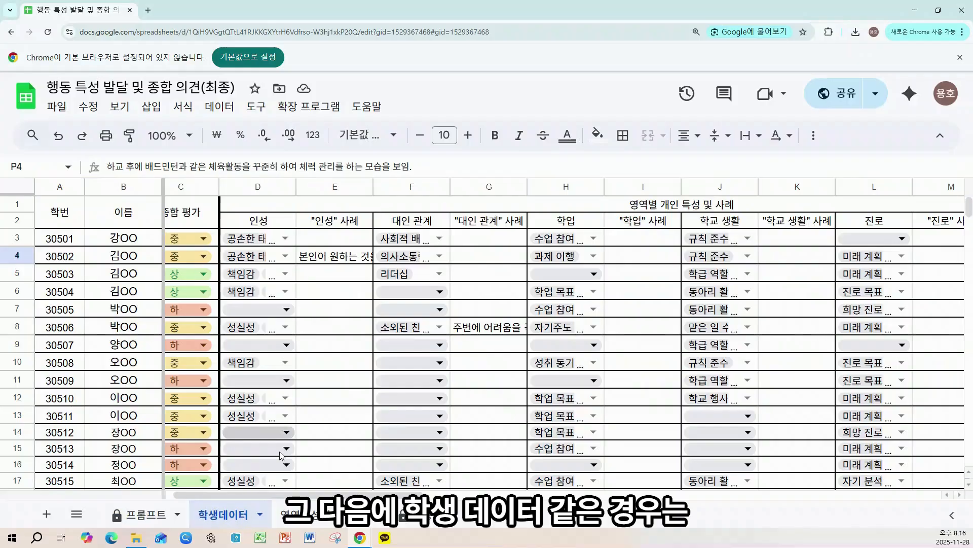
pyautogui.moveTo(261, 493)
pyautogui.mouseDown()
pyautogui.moveTo(356, 491)
pyautogui.moveTo(250, 491)
pyautogui.mouseUp()
pyautogui.scroll(-2, 251, 472)
pyautogui.scroll(2, 286, 477)
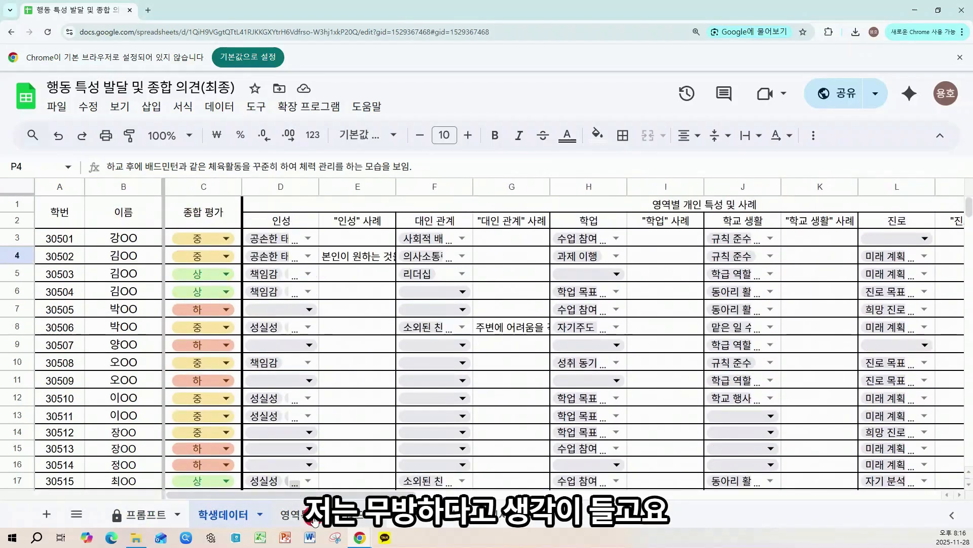
# Examine the 영역특성별 키워드 sheet, highlighting the 인성 keywords in B2:F11 and the 대인 관계 keywords in H2:L11
pyautogui.click(309, 517)
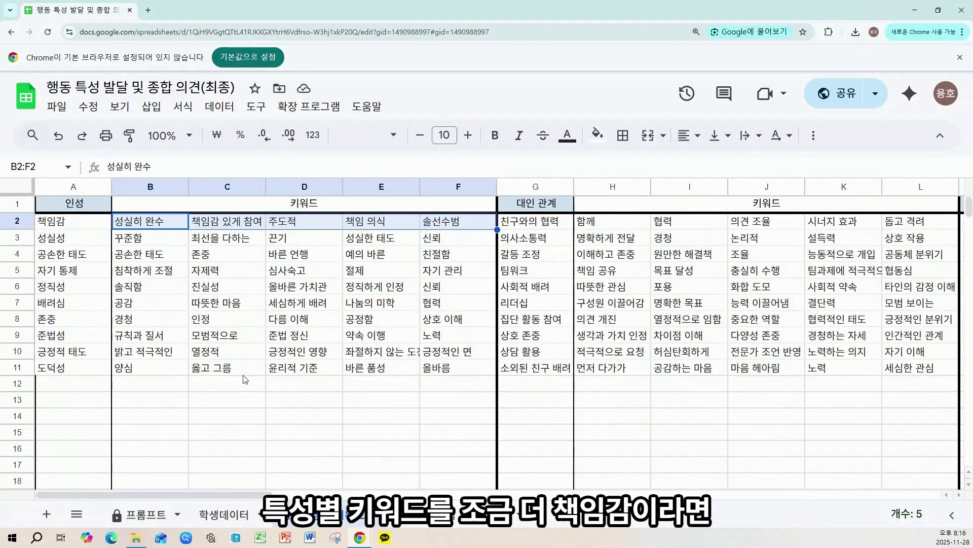
pyautogui.click(144, 226)
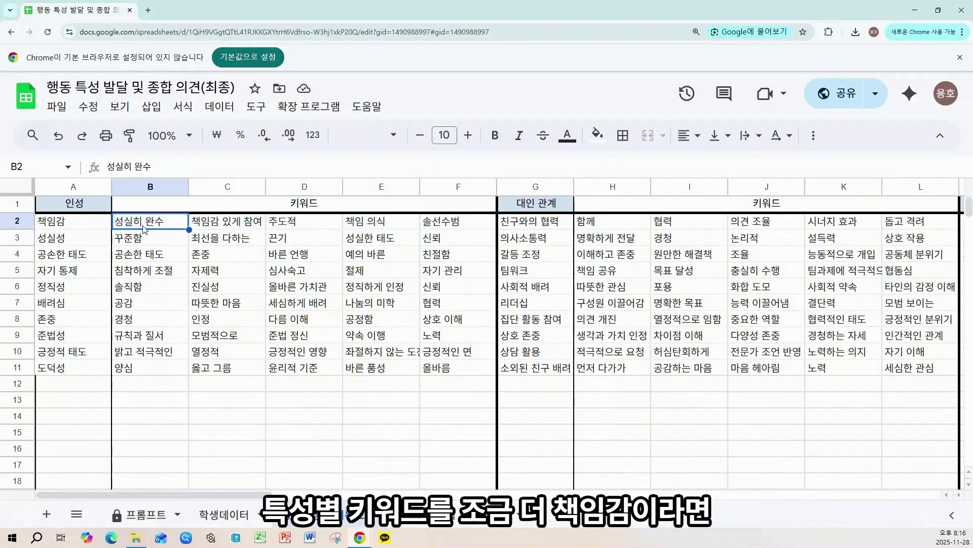
pyautogui.click(74, 226)
pyautogui.moveTo(148, 225); pyautogui.dragTo(203, 226)
pyautogui.moveTo(433, 241); pyautogui.dragTo(446, 256)
pyautogui.moveTo(147, 221); pyautogui.dragTo(457, 367)
pyautogui.moveTo(617, 369); pyautogui.dragTo(922, 221)
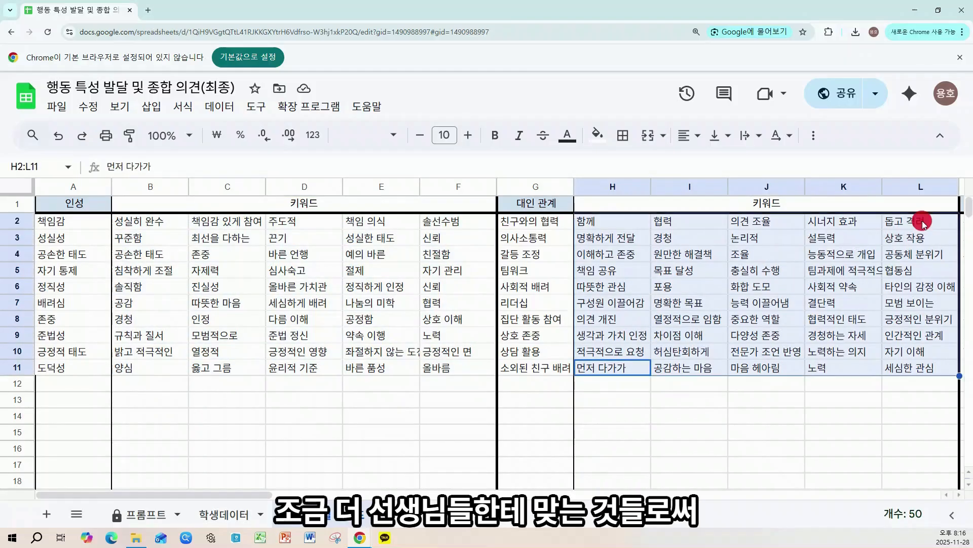
pyautogui.moveTo(246, 496); pyautogui.dragTo(157, 428)
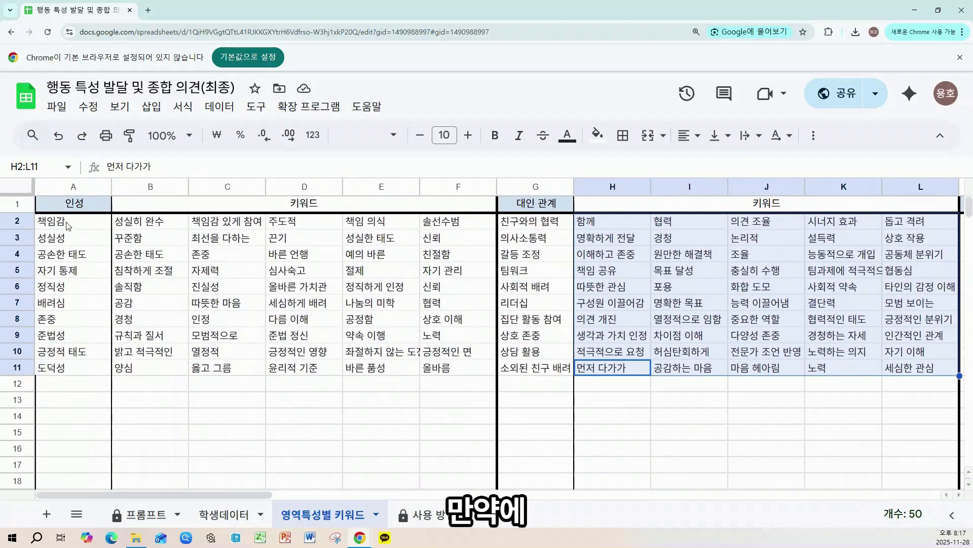
# Review the 인성 trait names in A2:A11 and check the choices offered for cell D3 in the 학생데이터 sheet
pyautogui.moveTo(65, 226); pyautogui.dragTo(73, 373)
pyautogui.click(80, 223)
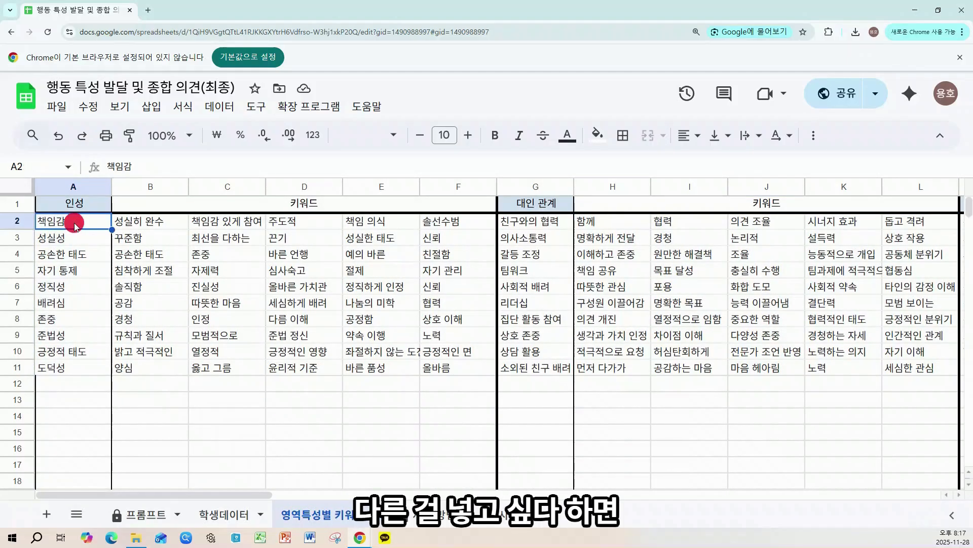
pyautogui.click(71, 237)
pyautogui.click(223, 514)
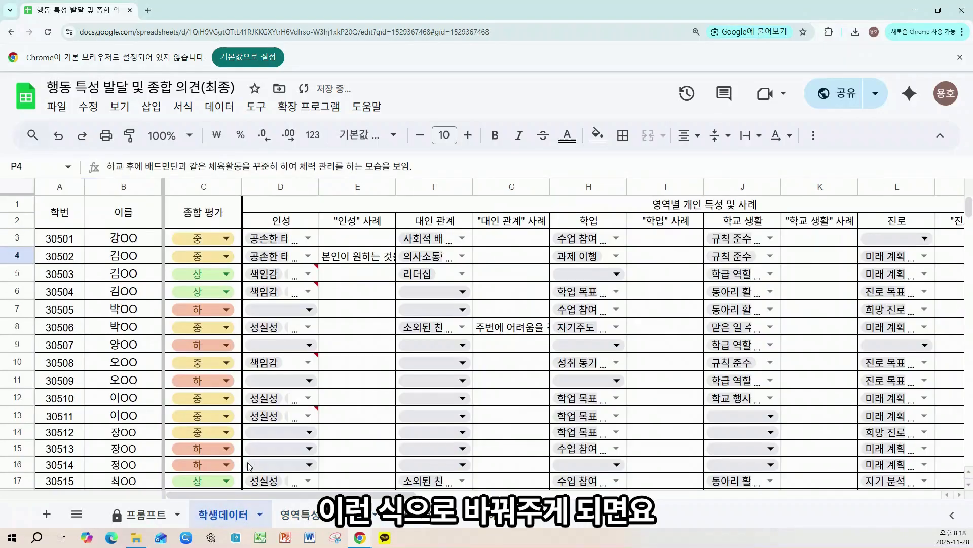
pyautogui.click(308, 238)
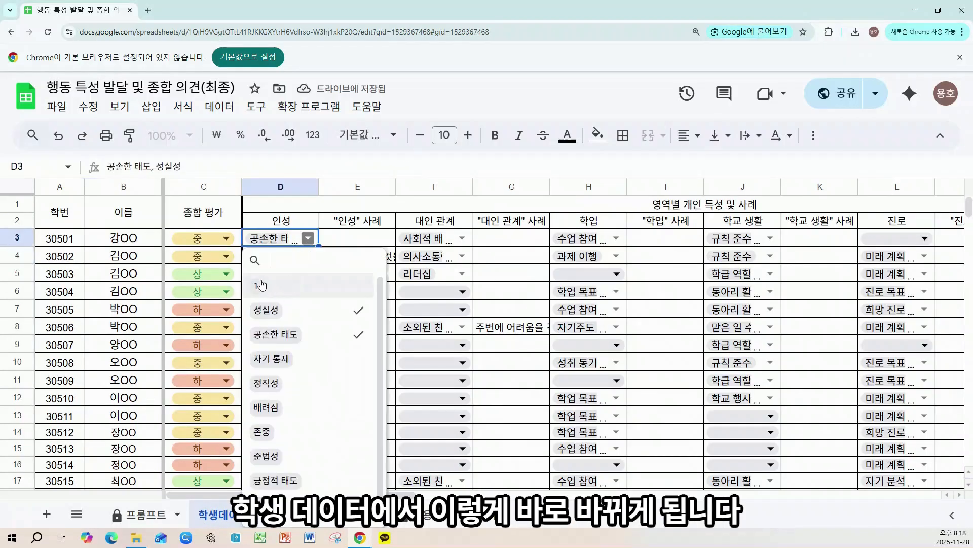
pyautogui.press('Escape')
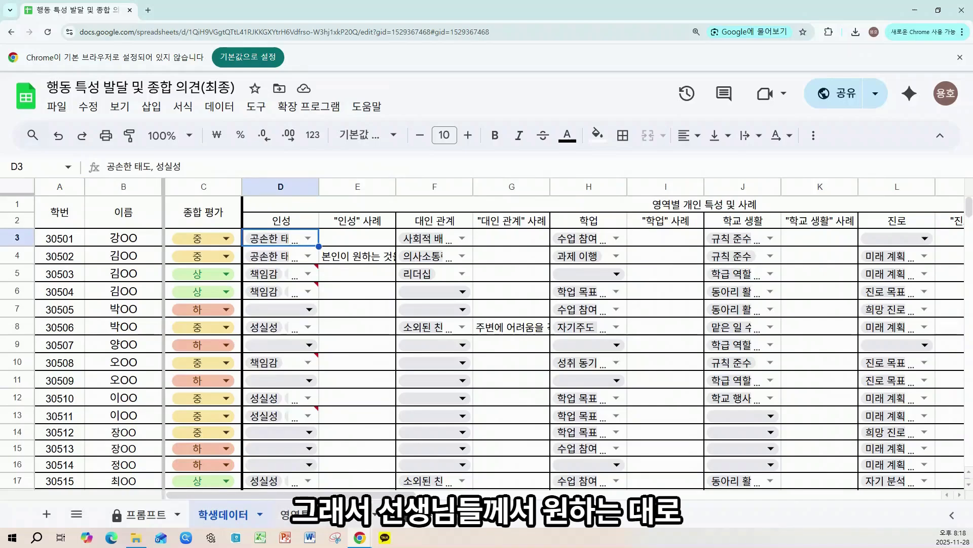
# Enter 책임감 as the first 인성 trait in cell A2 of the 영역특성별 키워드 sheet
pyautogui.click(299, 514)
pyautogui.click(84, 226)
pyautogui.write('책임')
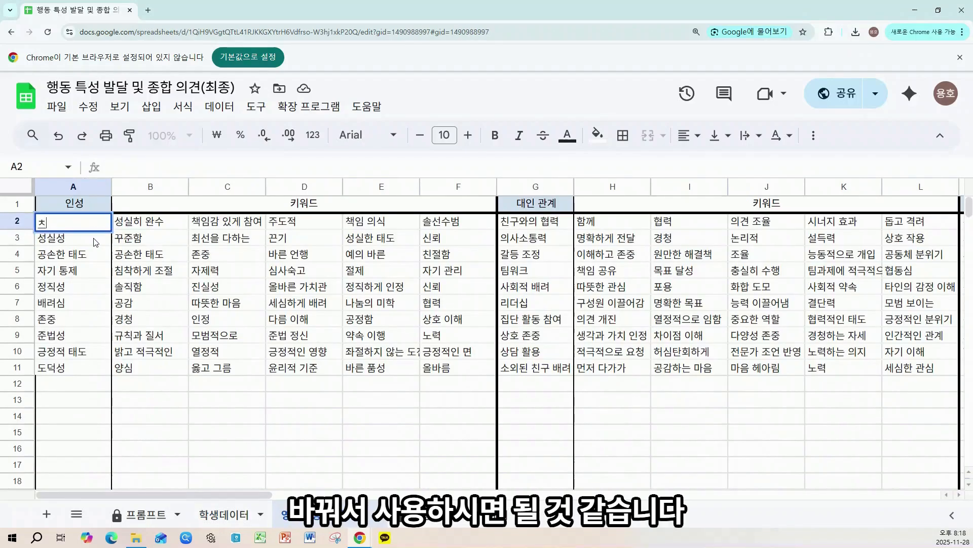
pyautogui.write('감')
pyautogui.press('Return')
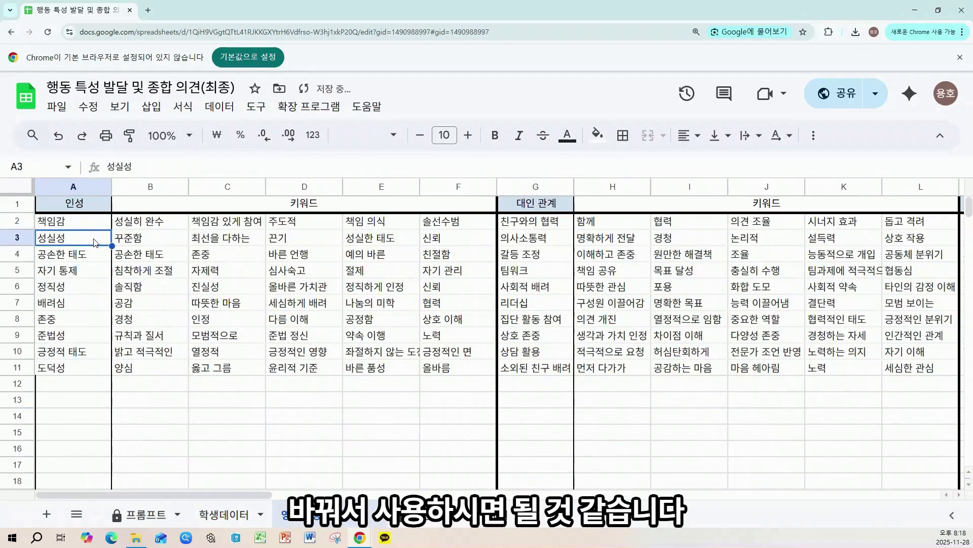
# Examine the example opinion sentences in A1:A10 of the 예시 sheet, going through the cells one by one
pyautogui.click(503, 522)
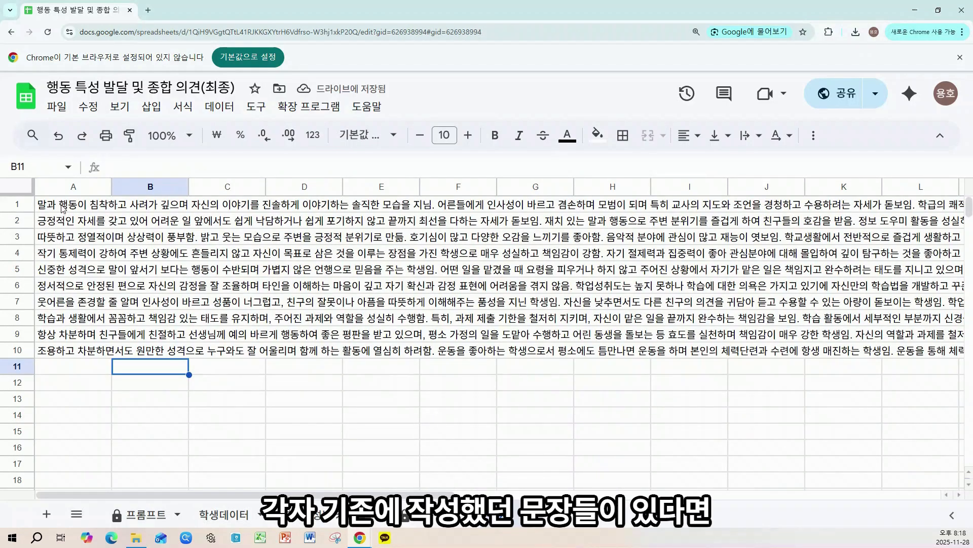
pyautogui.moveTo(62, 206); pyautogui.dragTo(75, 355)
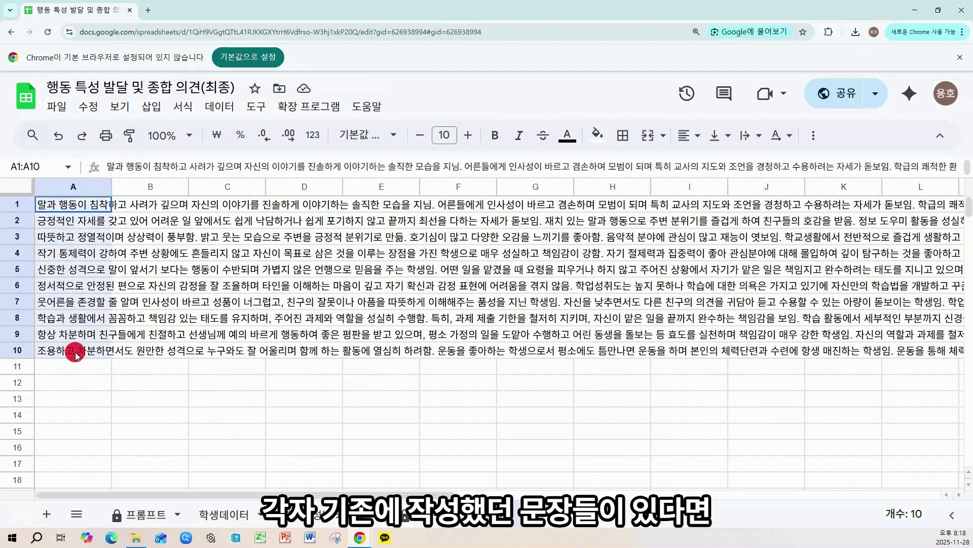
pyautogui.click(70, 208)
pyautogui.click(68, 222)
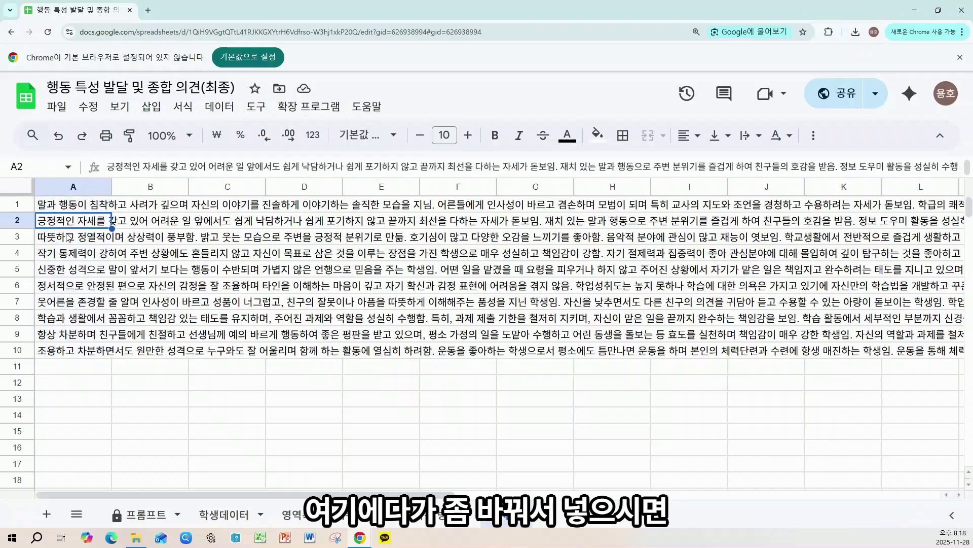
pyautogui.click(69, 237)
pyautogui.click(67, 253)
pyautogui.click(65, 270)
pyautogui.click(65, 286)
pyautogui.click(65, 302)
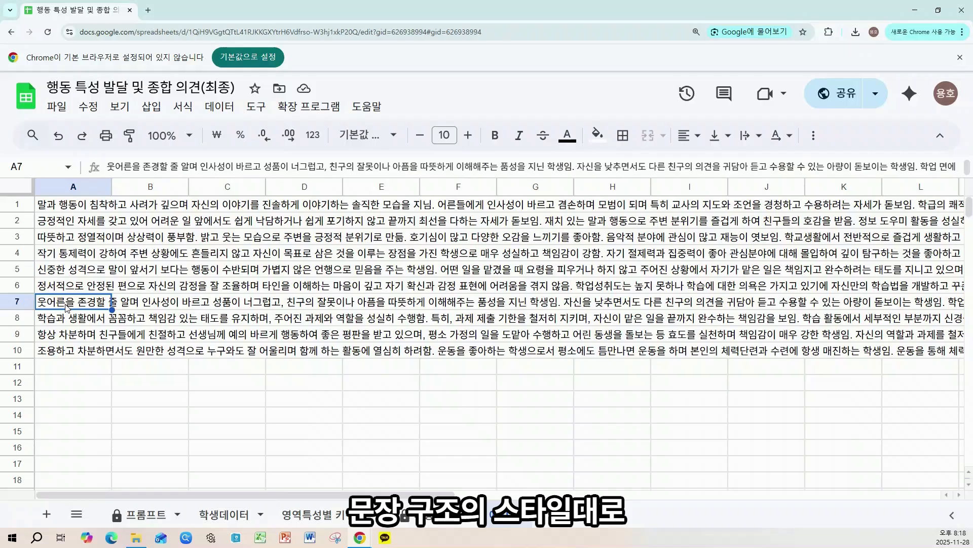
pyautogui.moveTo(74, 205); pyautogui.dragTo(75, 351)
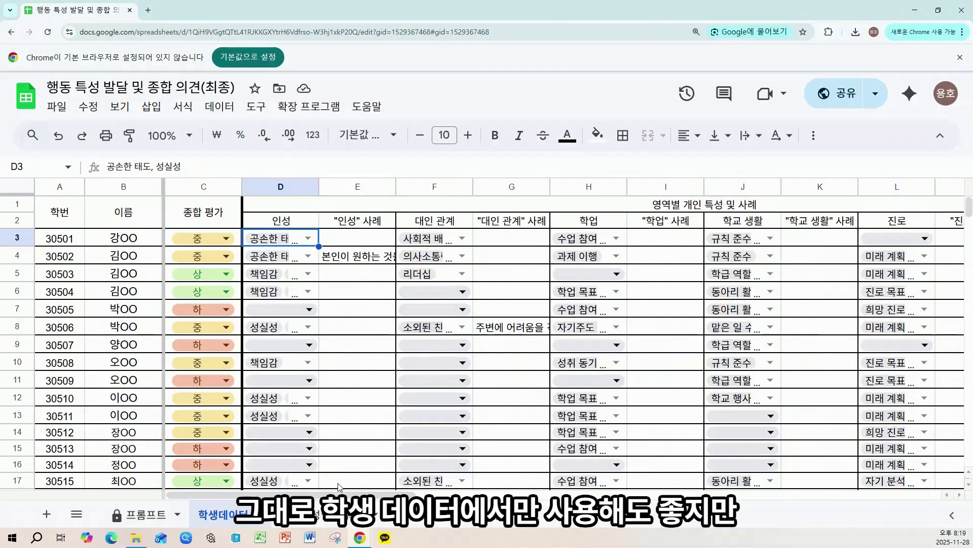
# Revisit the 영역특성별 키워드 and 예시 sheets and return to the 학생데이터 sheet
pyautogui.click(334, 519)
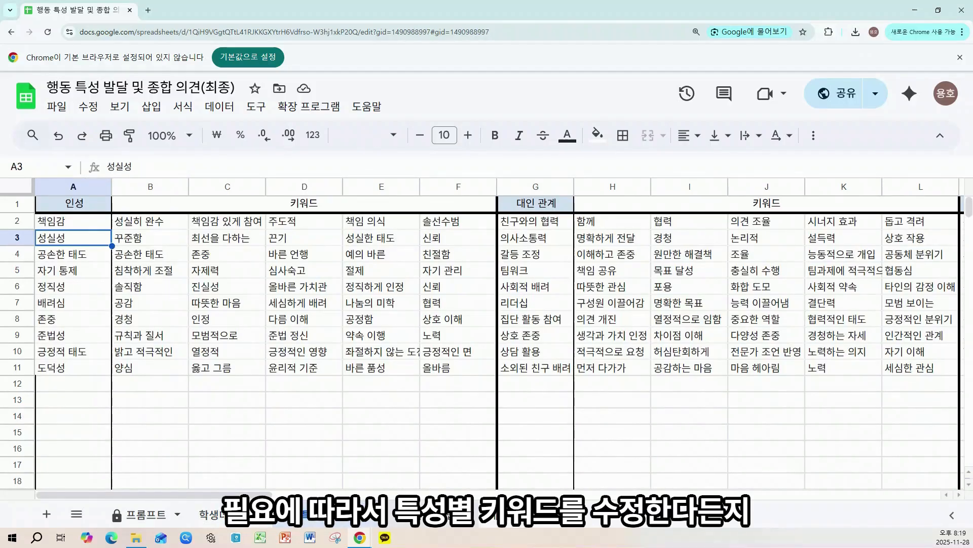
pyautogui.click(496, 514)
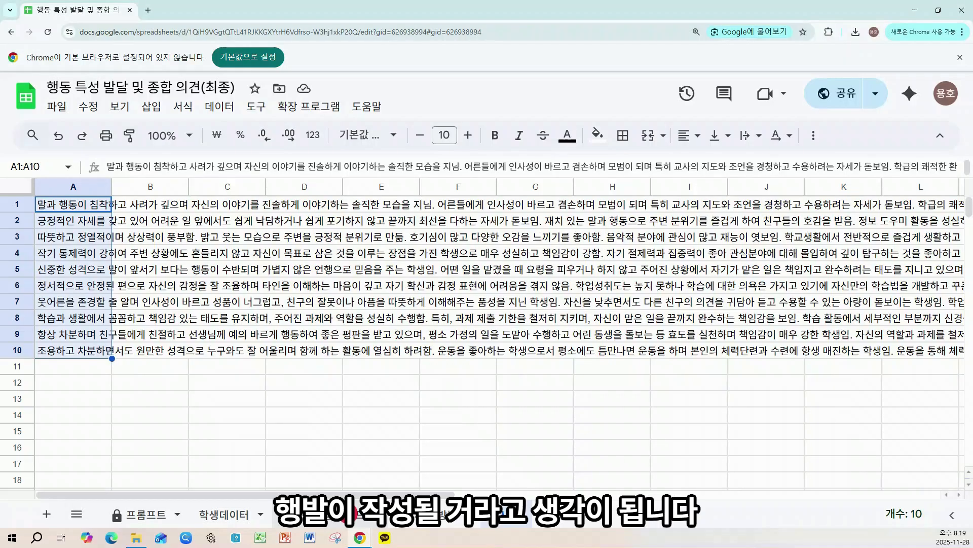
pyautogui.click(234, 514)
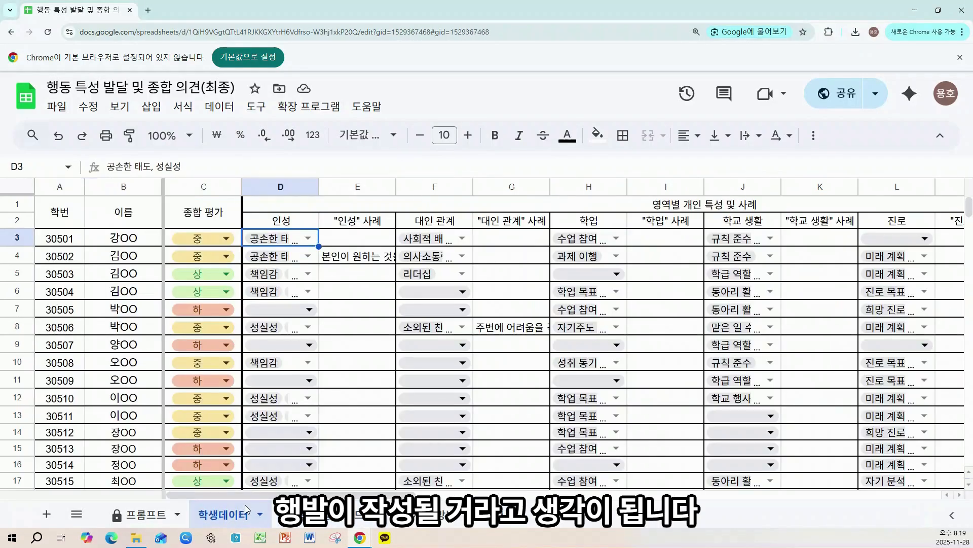